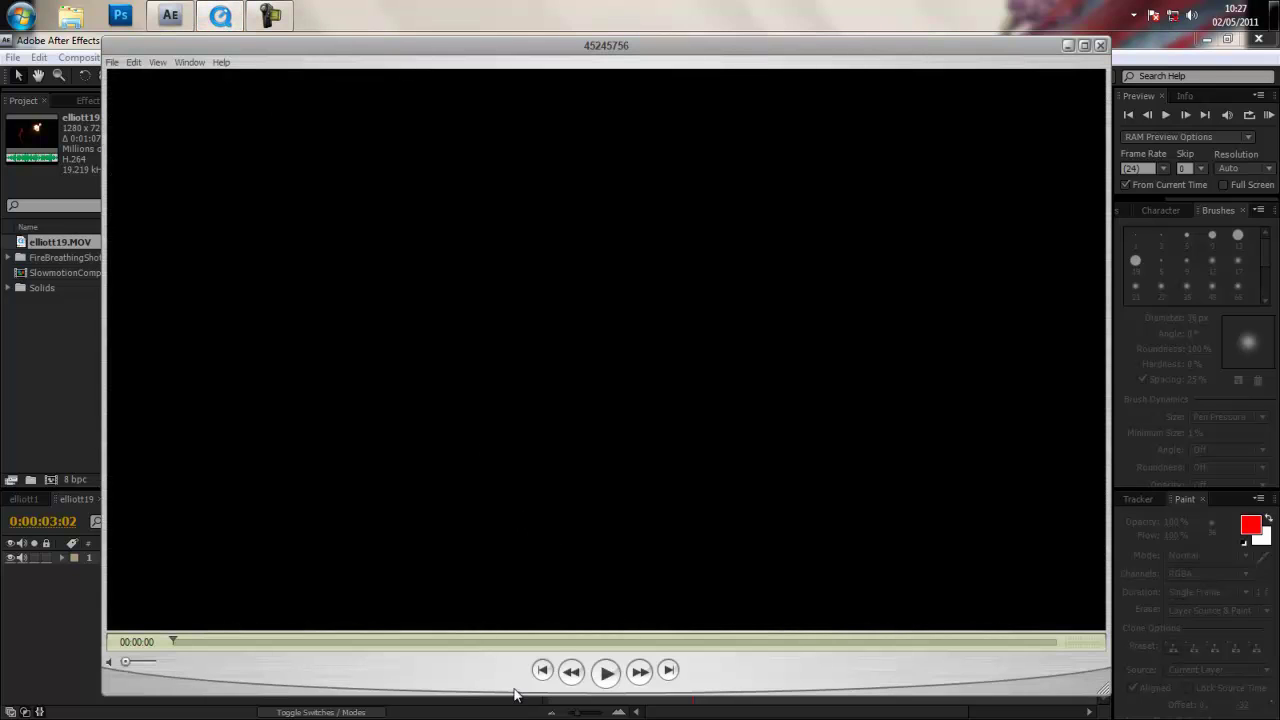
Step: Play and scrub through the fire-breathing shots in QuickTime, then pause and close the player
{"action": "left_click", "coordinate": [606, 672]}
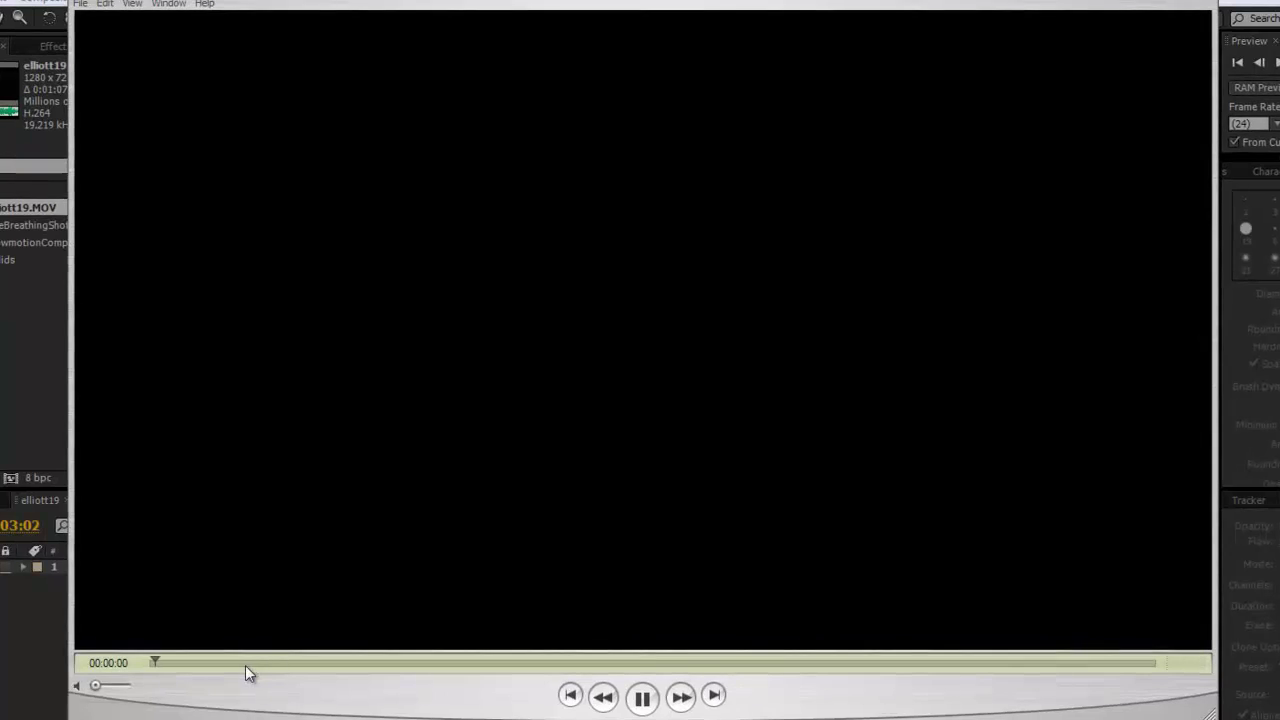
{"action": "left_click", "coordinate": [245, 663]}
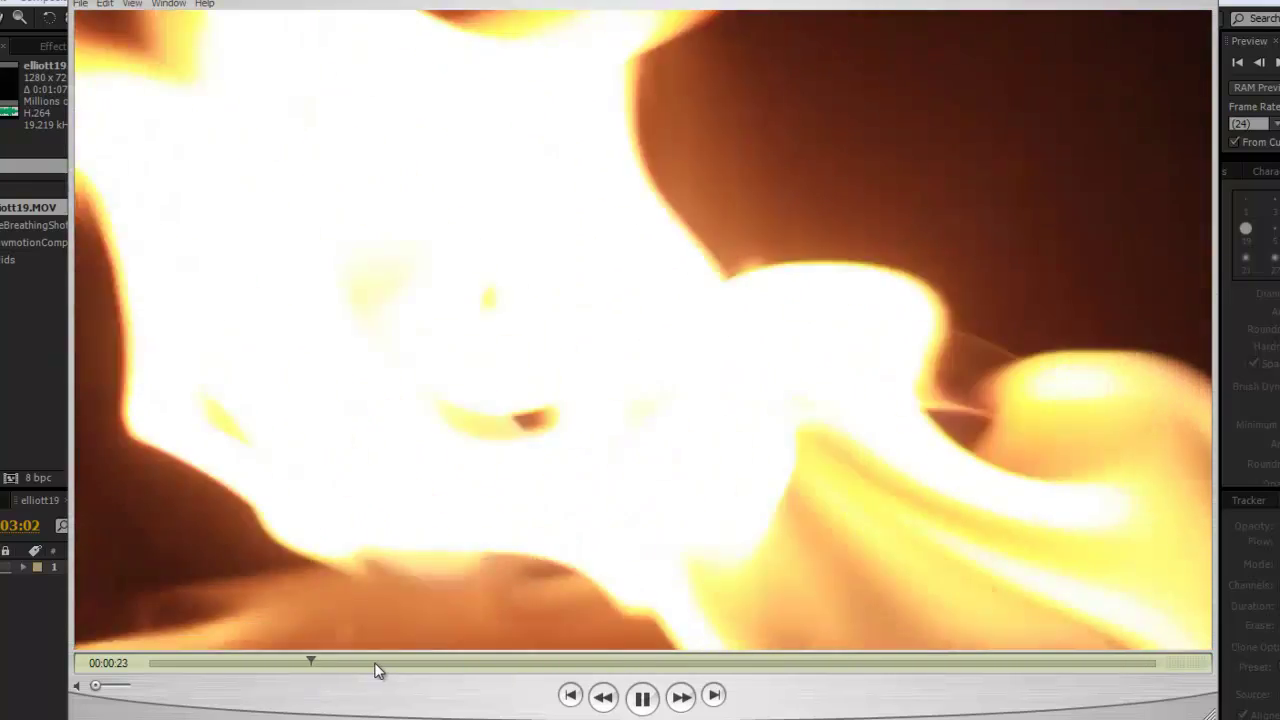
{"action": "left_click_drag", "start_coordinate": [390, 665], "coordinate": [401, 667]}
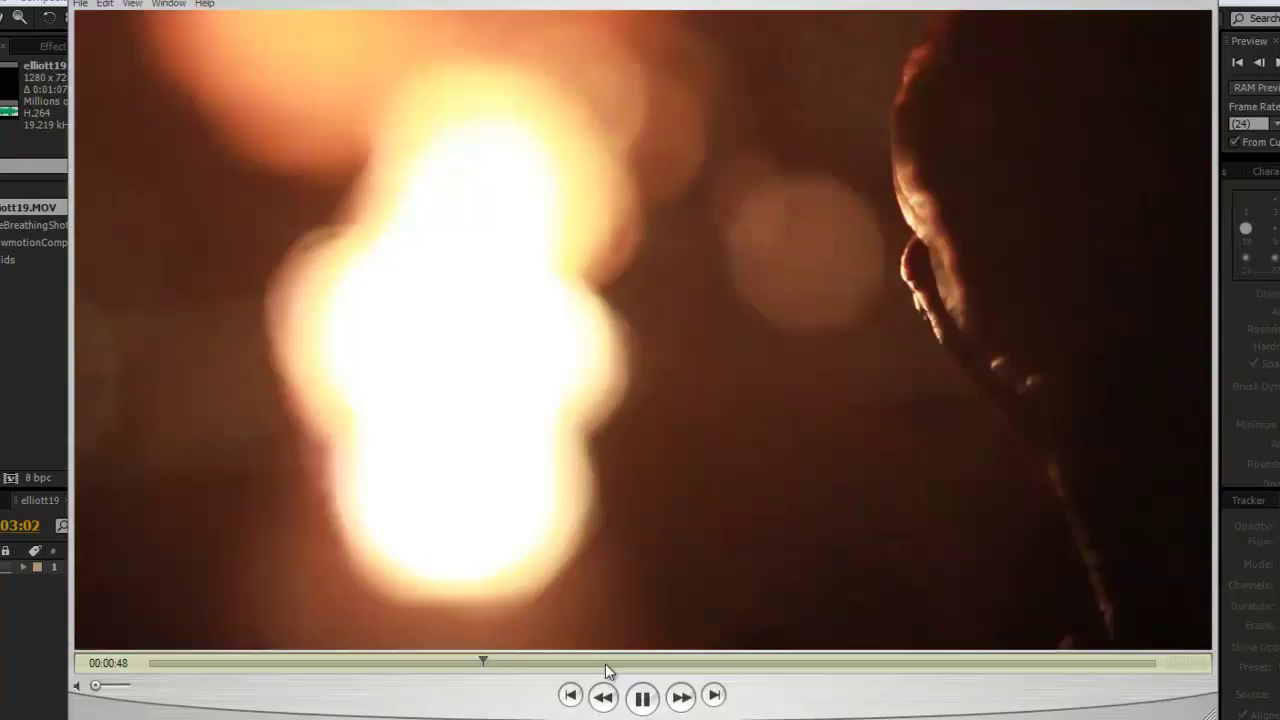
{"action": "left_click_drag", "start_coordinate": [606, 664], "coordinate": [644, 665]}
{"action": "left_click", "coordinate": [643, 697]}
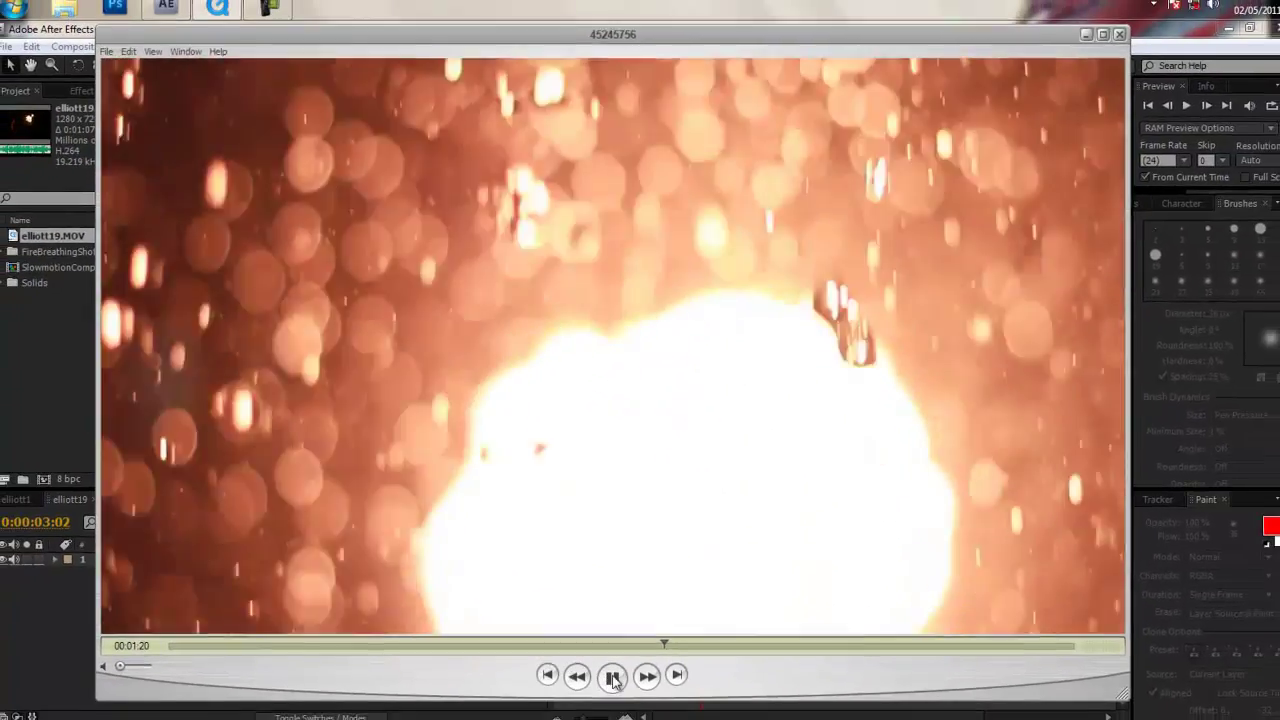
{"action": "left_click", "coordinate": [614, 679]}
{"action": "left_click", "coordinate": [1119, 34]}
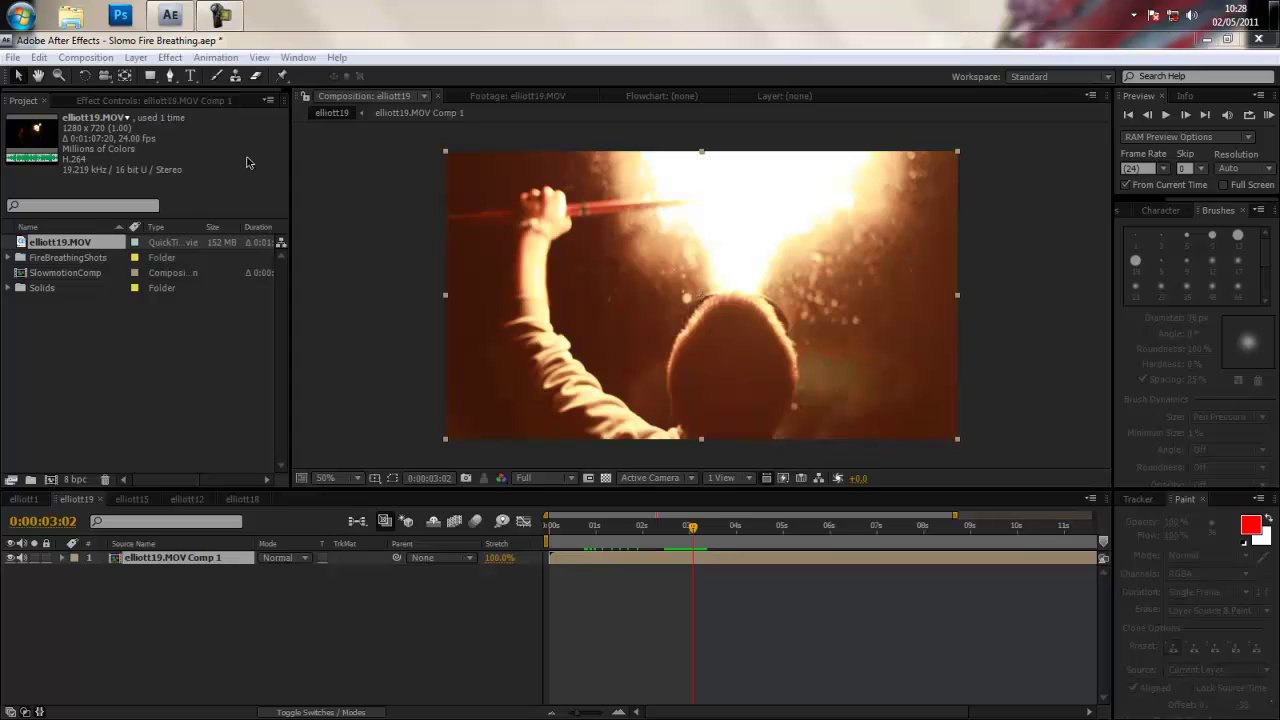
Step: Import elliott12 Slow.mov from Videos > Firebreathing Short into the Project panel
{"action": "left_click", "coordinate": [104, 397]}
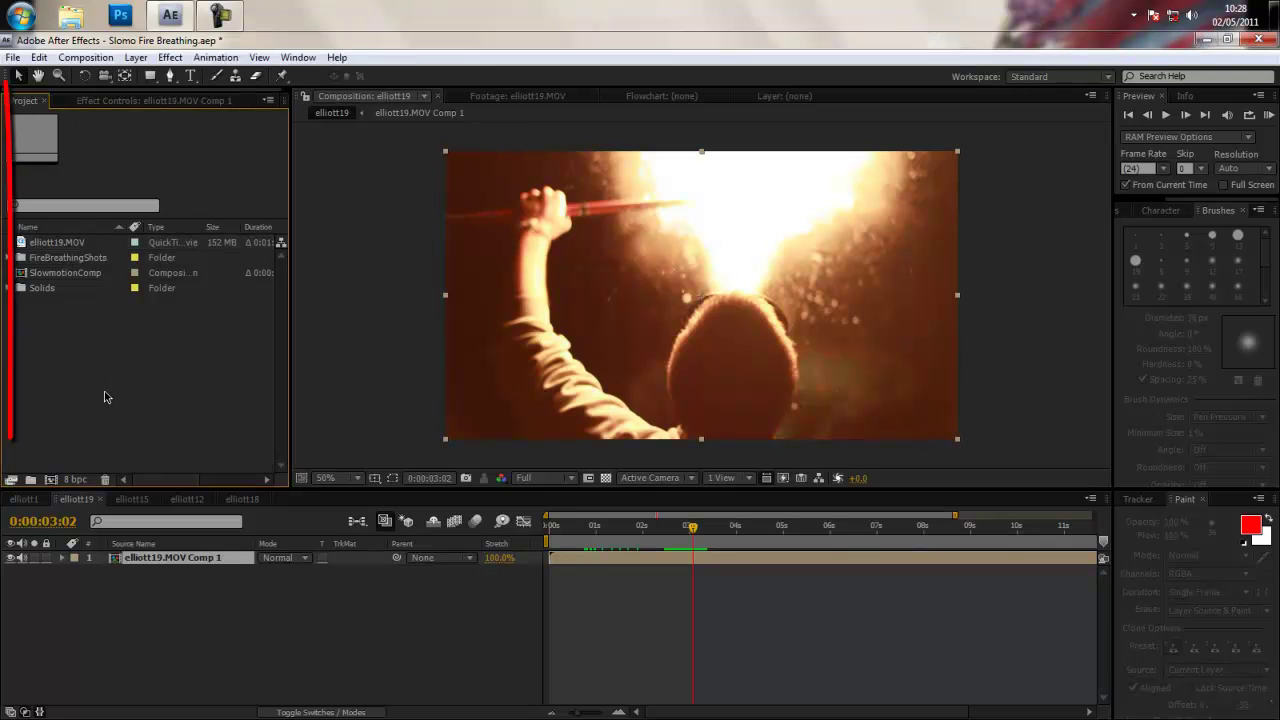
{"action": "double_click", "coordinate": [104, 391]}
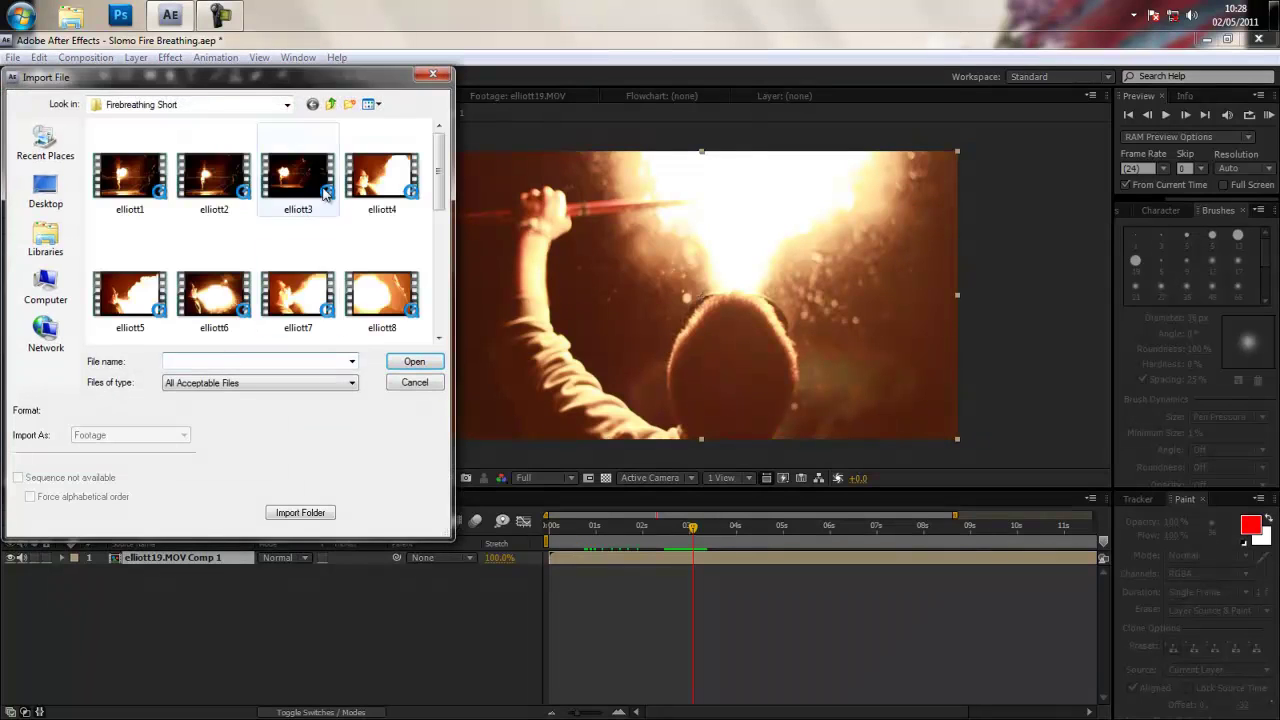
{"action": "left_click_drag", "start_coordinate": [440, 163], "coordinate": [438, 215]}
{"action": "key", "text": "Escape"}
{"action": "key", "text": "super+e"}
{"action": "double_click", "coordinate": [793, 171]}
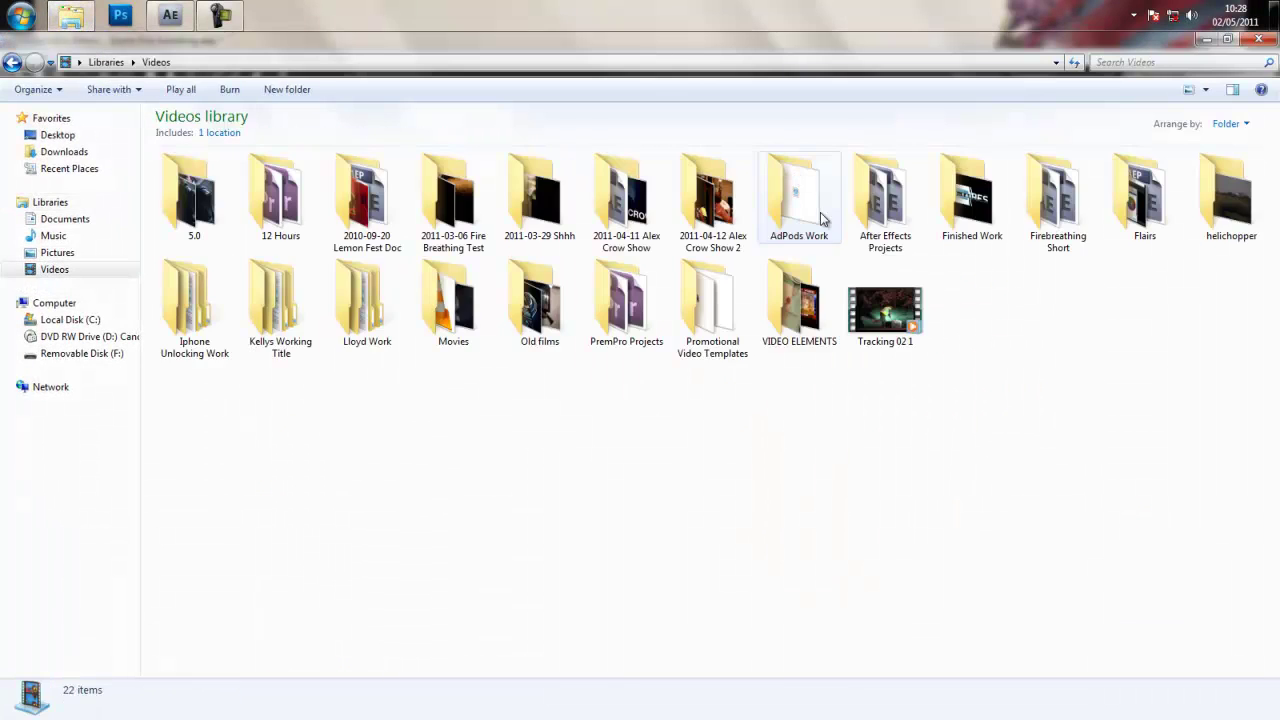
{"action": "double_click", "coordinate": [1058, 195]}
{"action": "left_click_drag", "start_coordinate": [810, 210], "coordinate": [148, 427]}
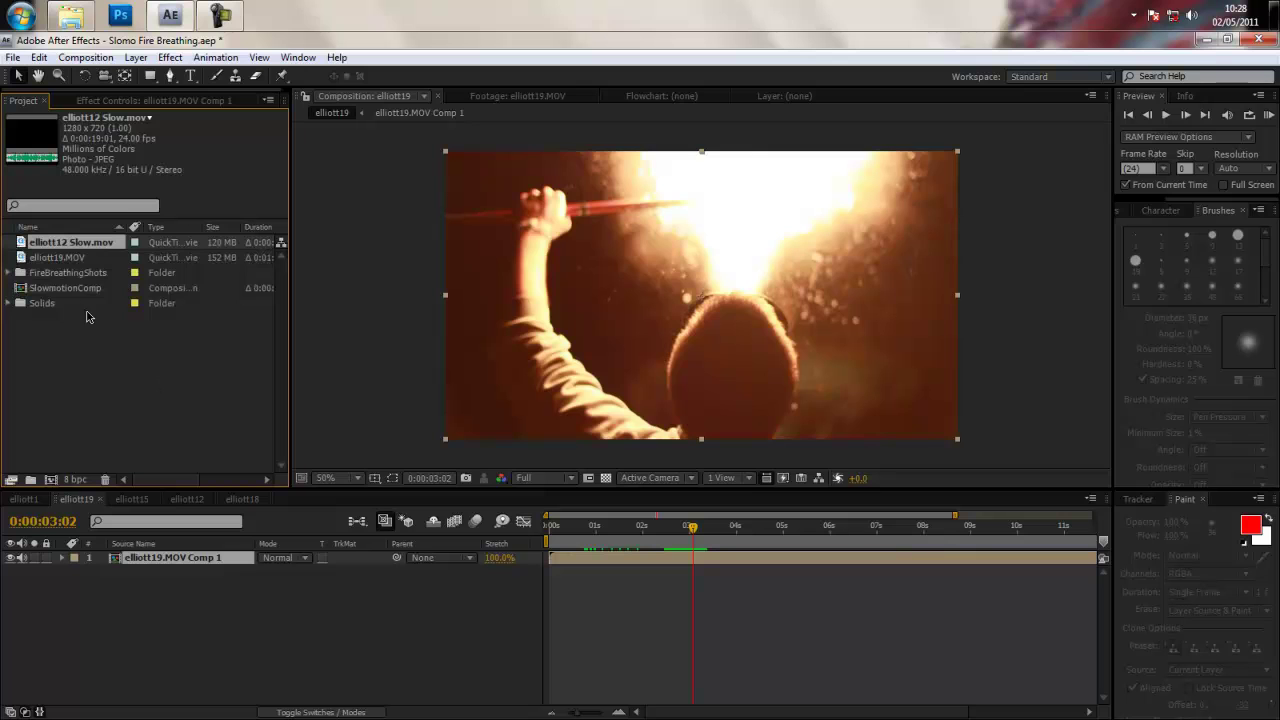
Step: Interpret the elliott19.MOV footage to conform its frame rate to 24 fps
{"action": "left_click", "coordinate": [43, 259]}
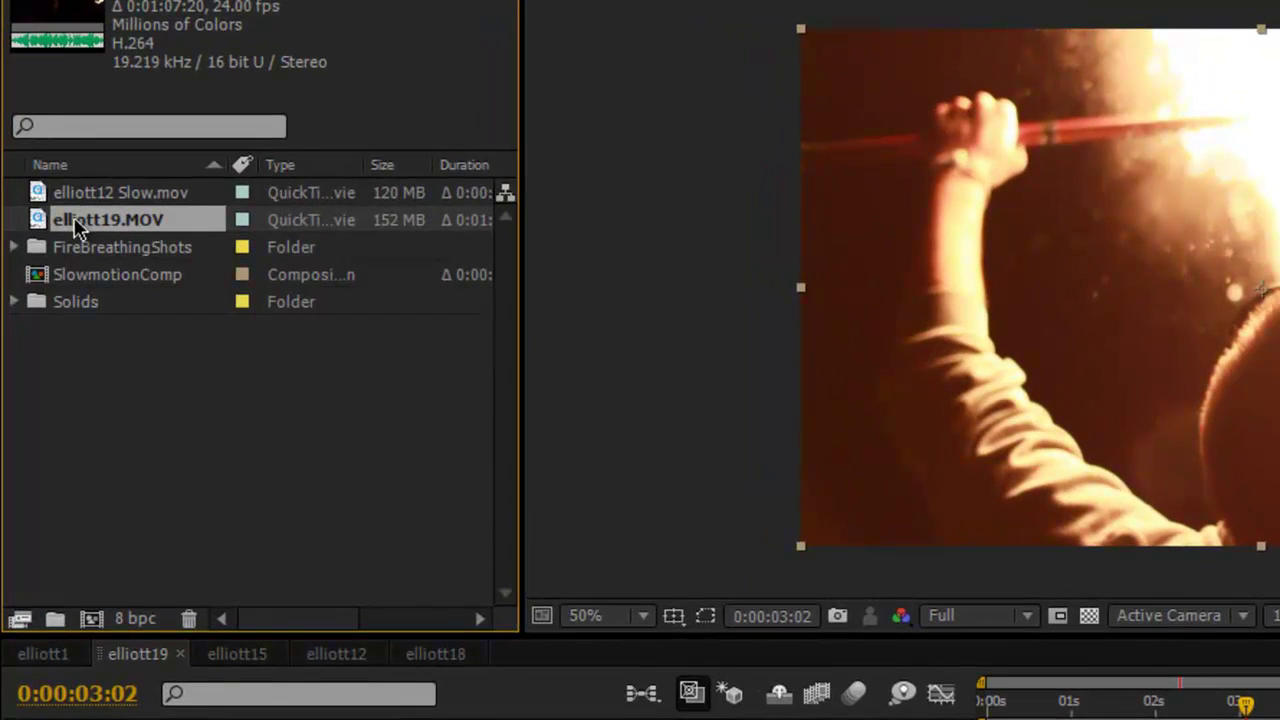
{"action": "right_click", "coordinate": [75, 219]}
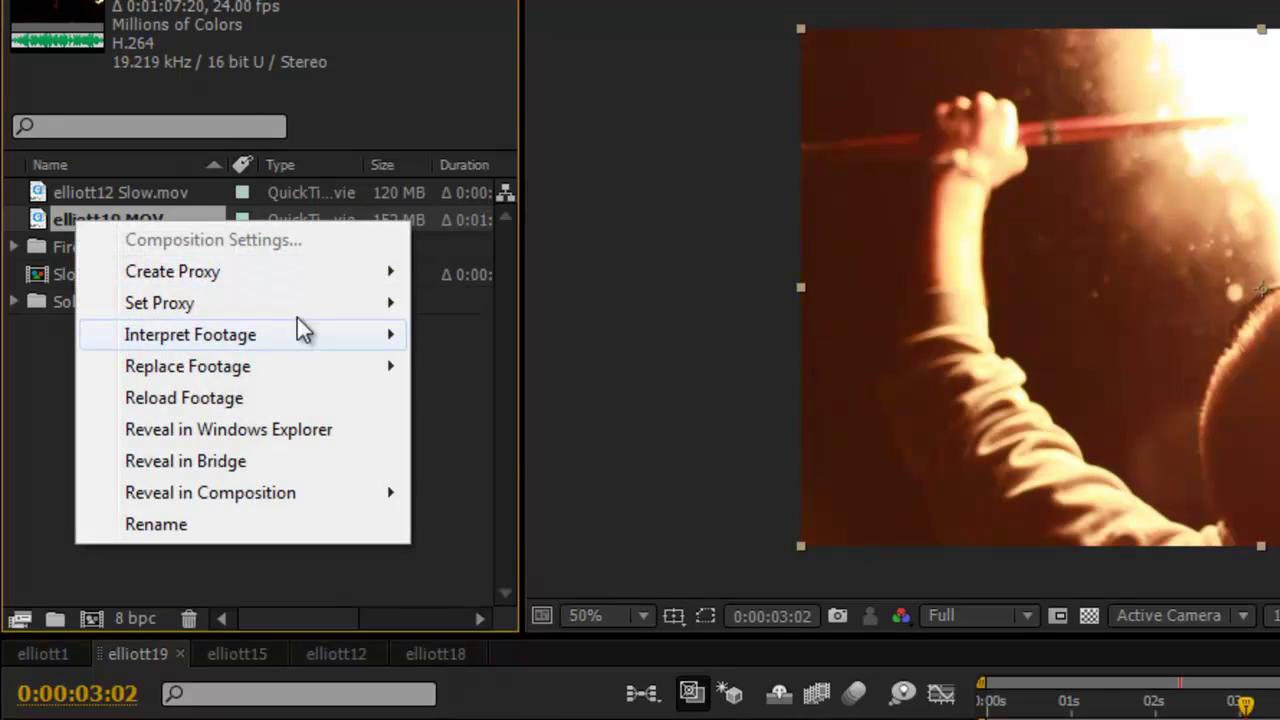
{"action": "mouse_move", "coordinate": [314, 337]}
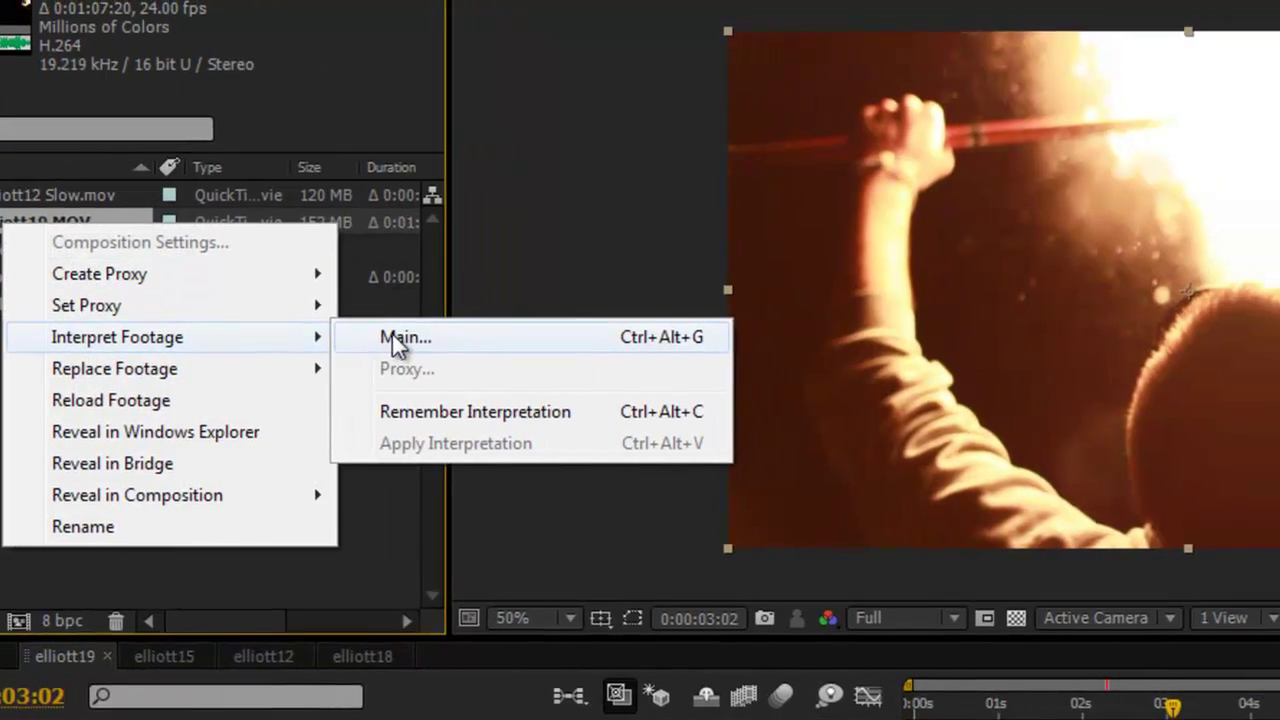
{"action": "left_click", "coordinate": [400, 338]}
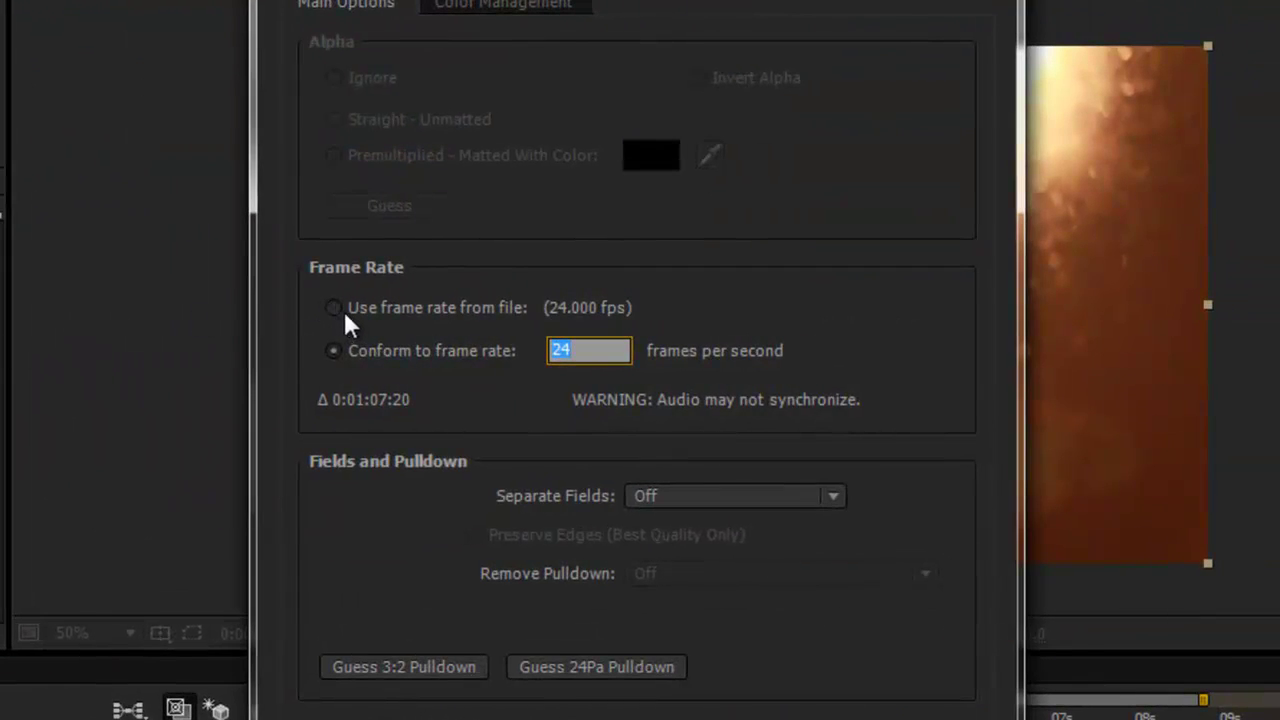
{"action": "left_click", "coordinate": [334, 308]}
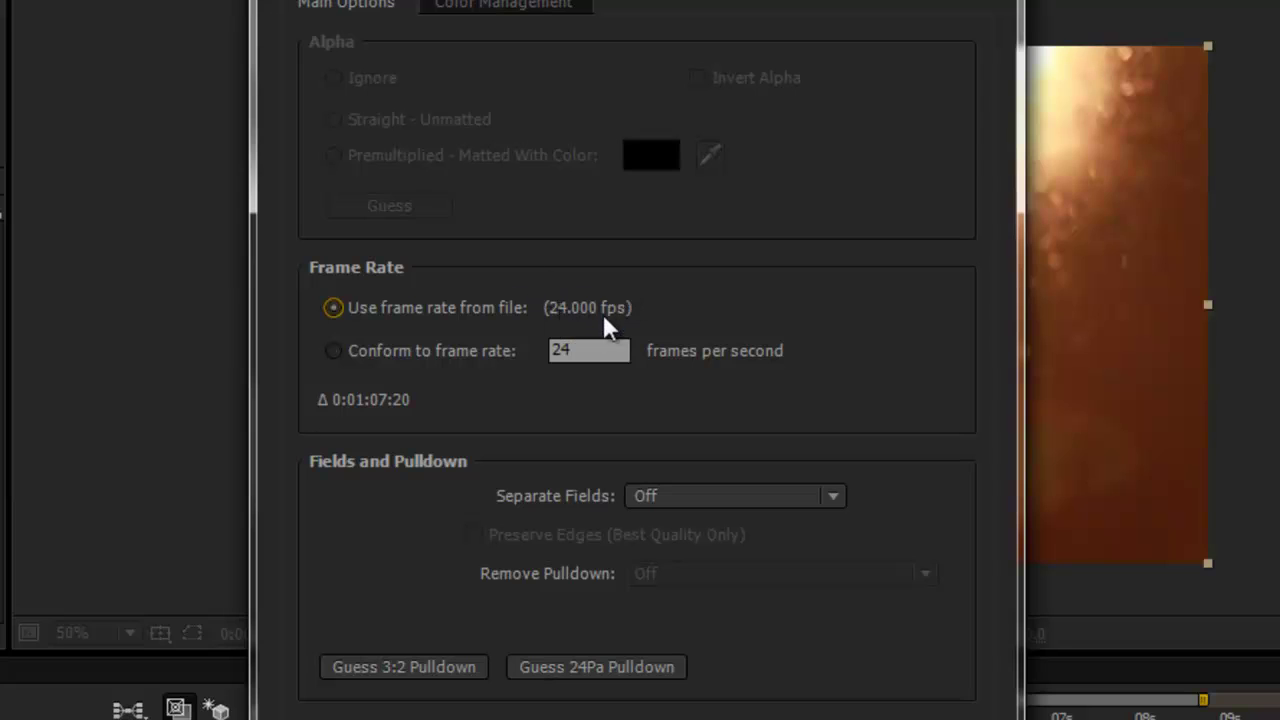
{"action": "left_click", "coordinate": [334, 351]}
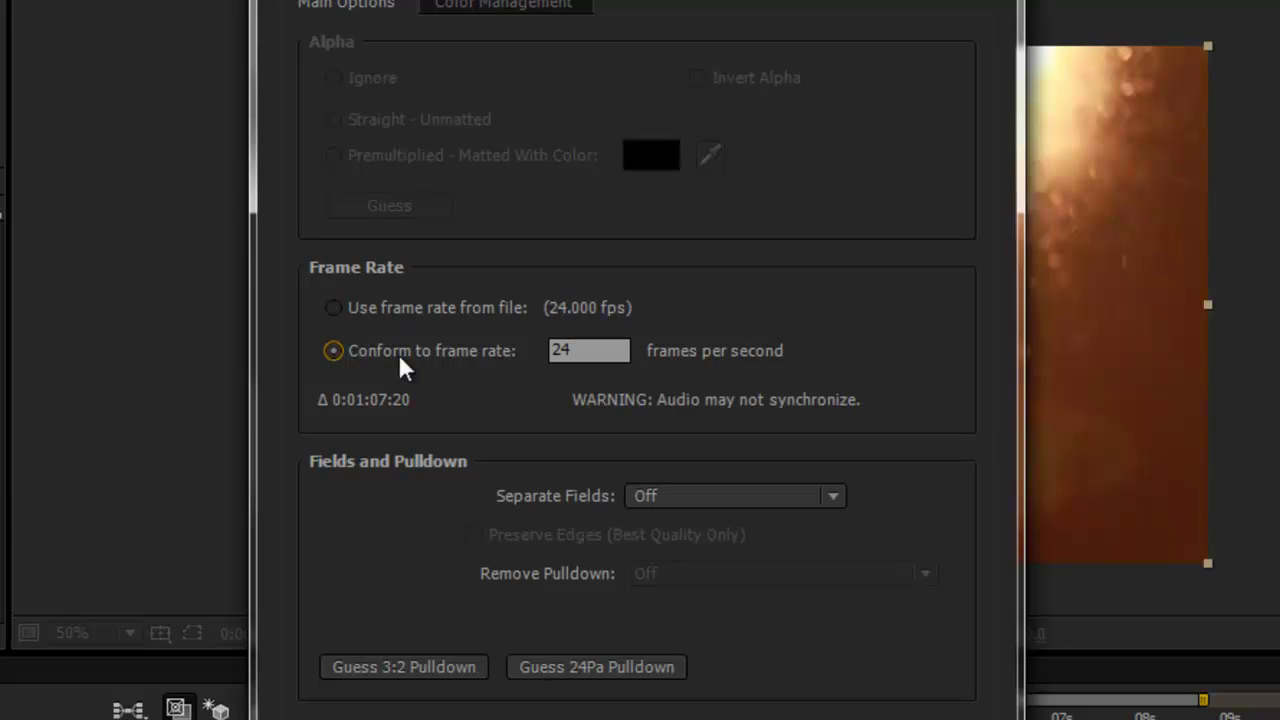
{"action": "double_click", "coordinate": [603, 343]}
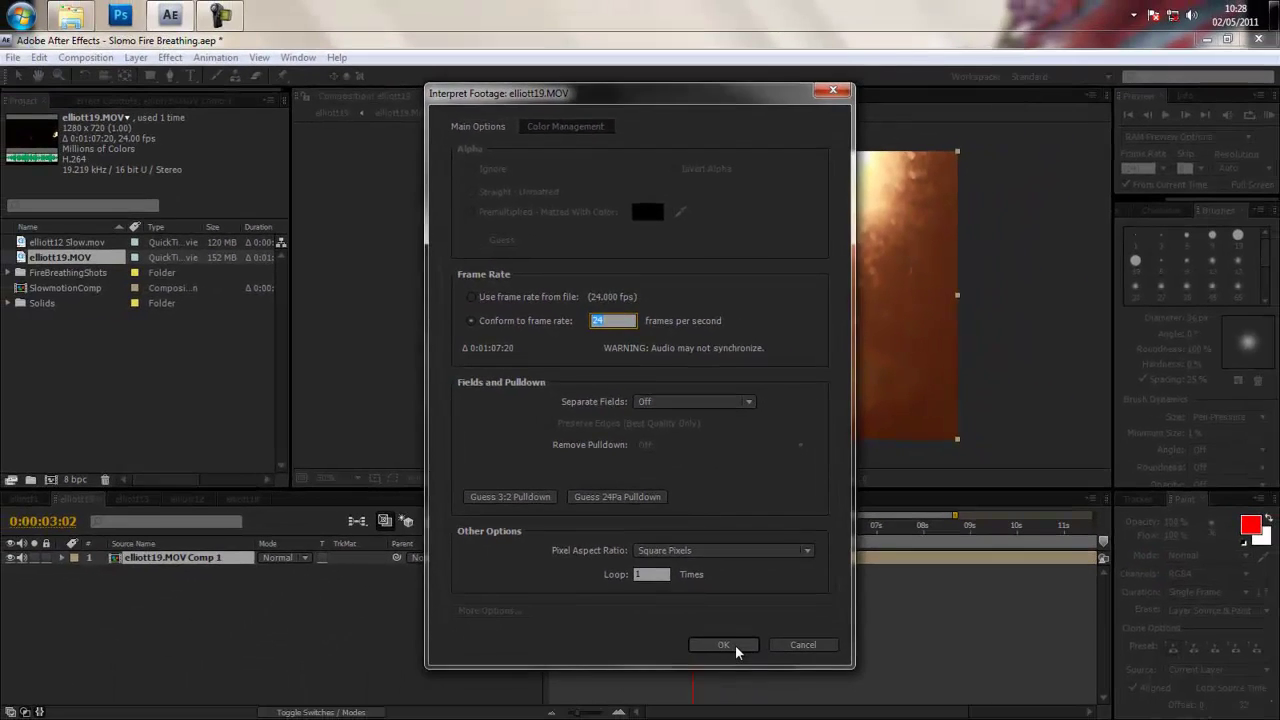
{"action": "left_click", "coordinate": [733, 647]}
{"action": "left_click", "coordinate": [134, 418]}
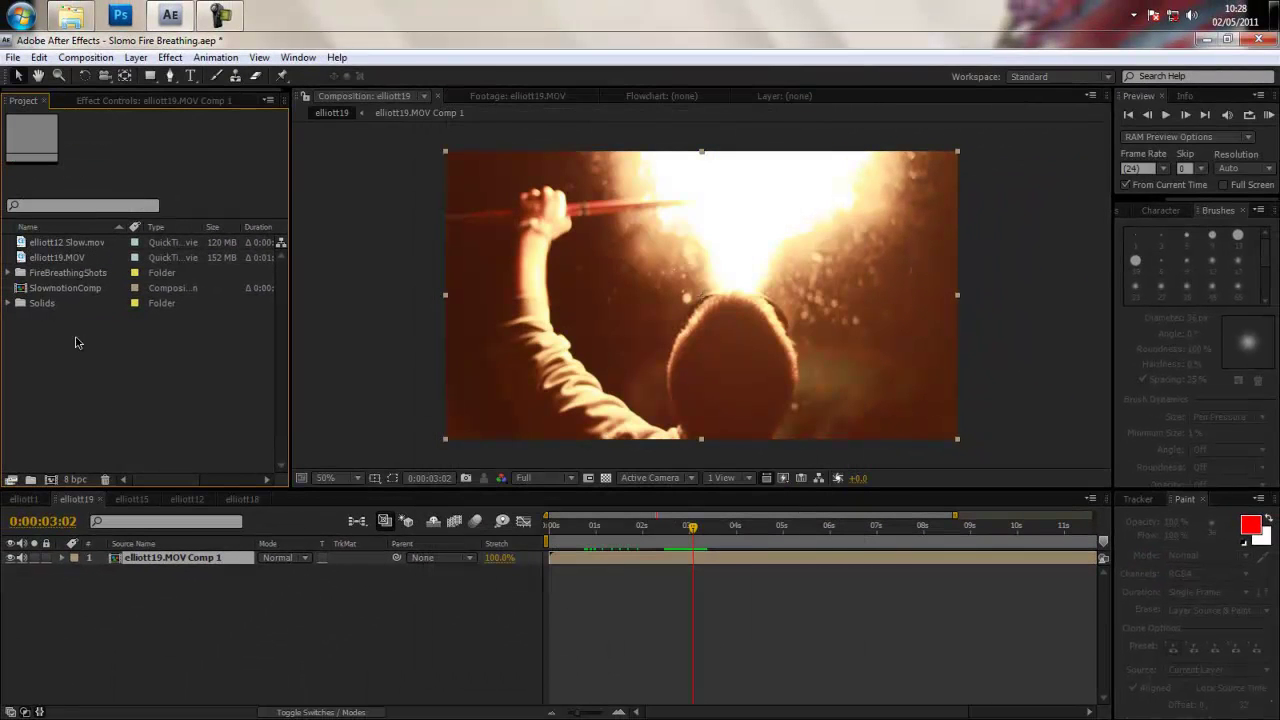
Step: Create the elliott20 comp from elliott19.MOV and trim the layer to 0:00:30:00–0:00:48:05
{"action": "left_click", "coordinate": [43, 259]}
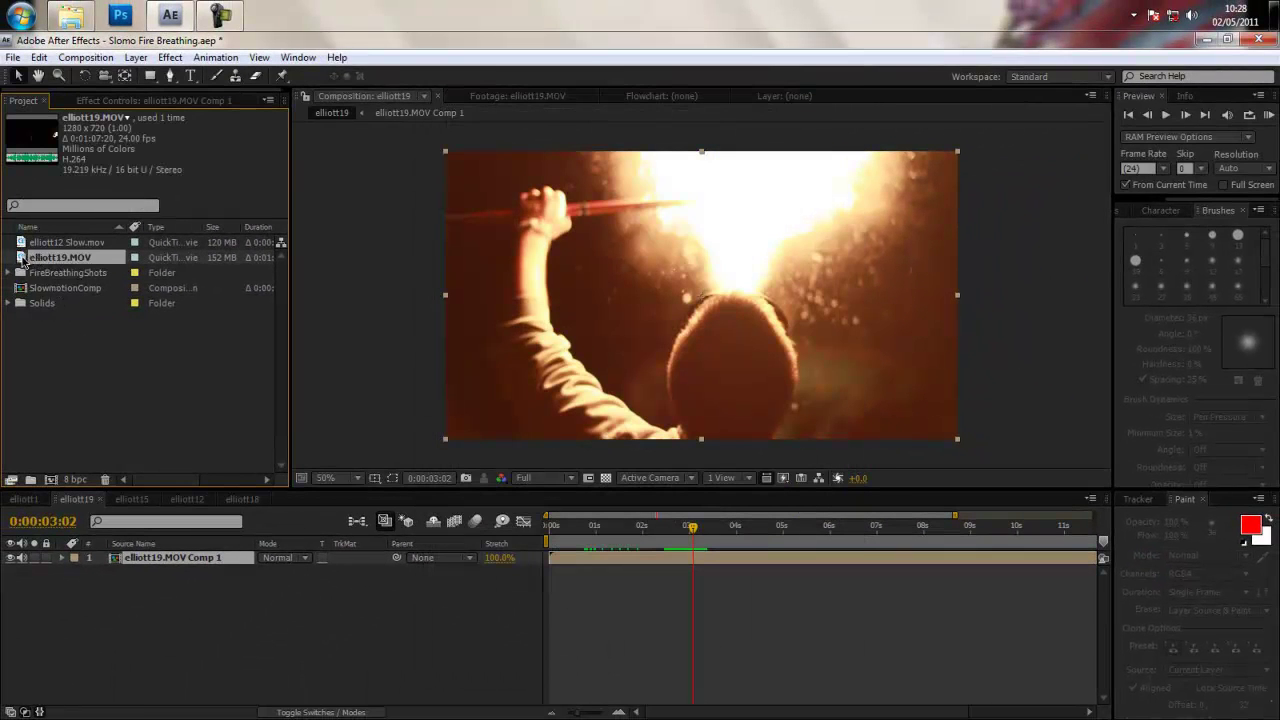
{"action": "left_click_drag", "start_coordinate": [22, 262], "coordinate": [51, 480]}
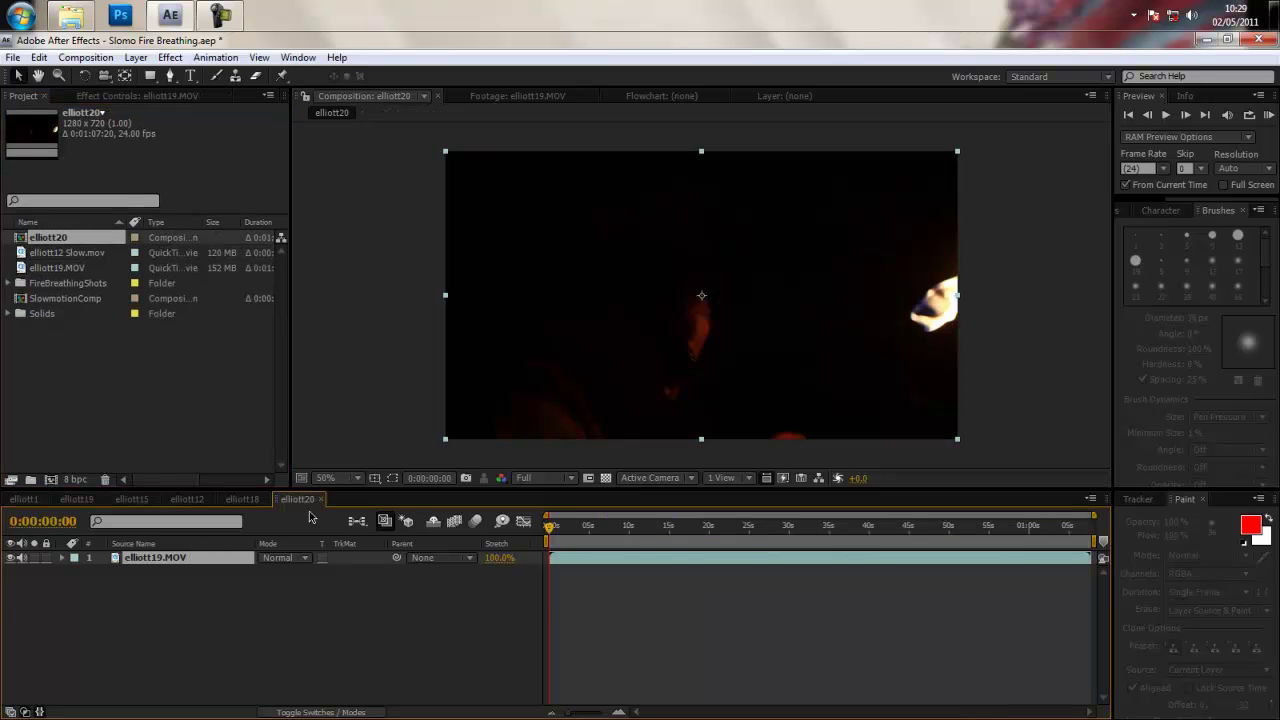
{"action": "left_click_drag", "start_coordinate": [619, 542], "coordinate": [790, 525]}
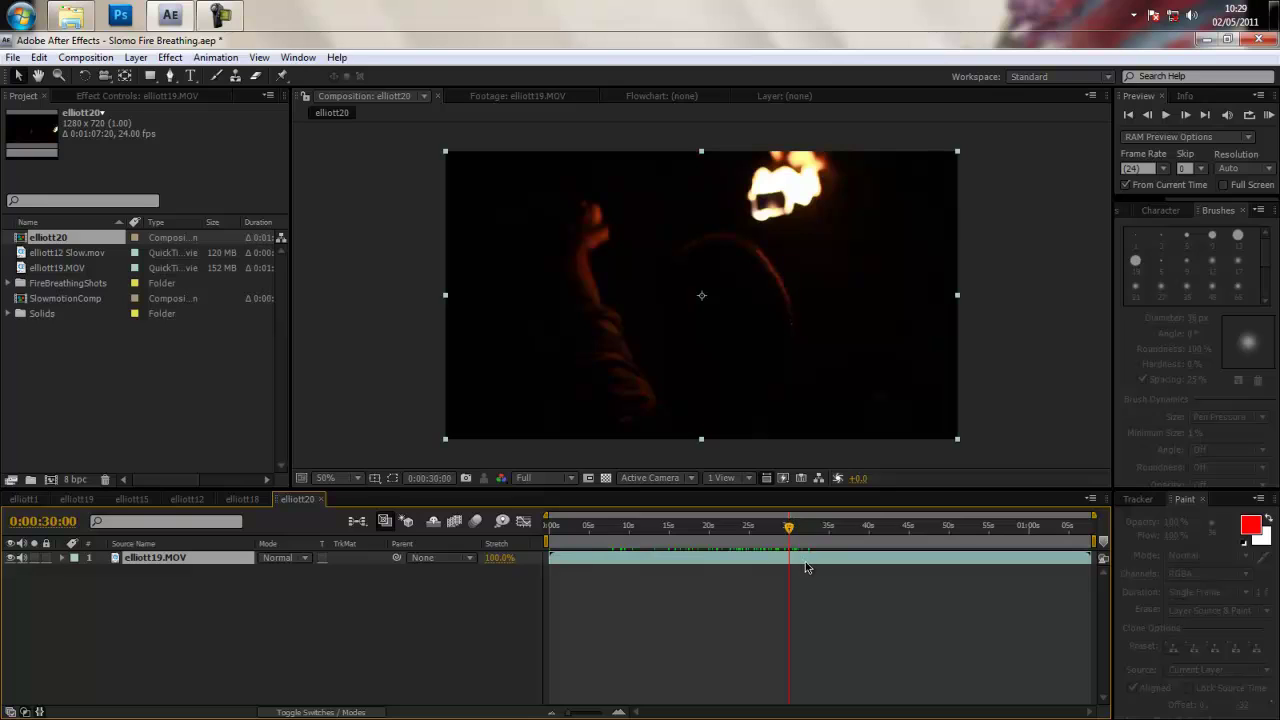
{"action": "key", "text": "alt+bracketleft"}
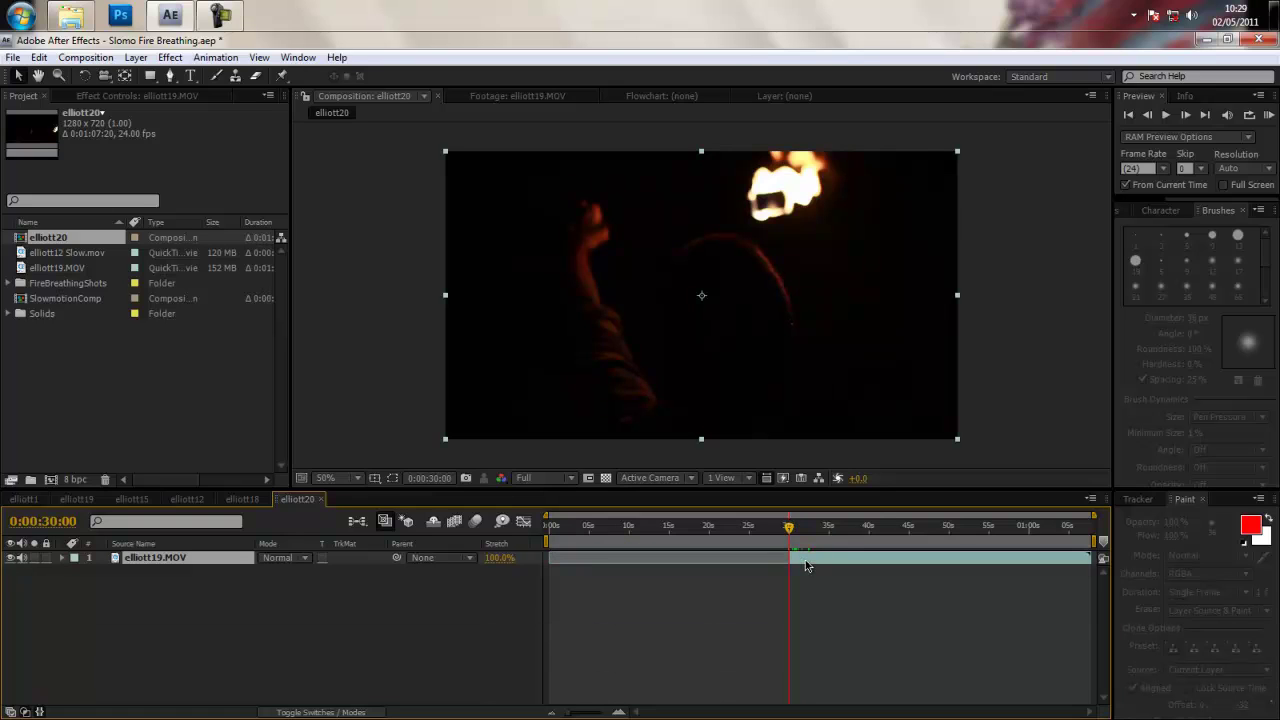
{"action": "mouse_move", "coordinate": [790, 557]}
{"action": "left_mouse_down"}
{"action": "mouse_move", "coordinate": [684, 557]}
{"action": "mouse_move", "coordinate": [787, 558]}
{"action": "left_mouse_up"}
{"action": "left_click_drag", "start_coordinate": [823, 538], "coordinate": [935, 540]}
{"action": "key", "text": "alt+bracketright"}
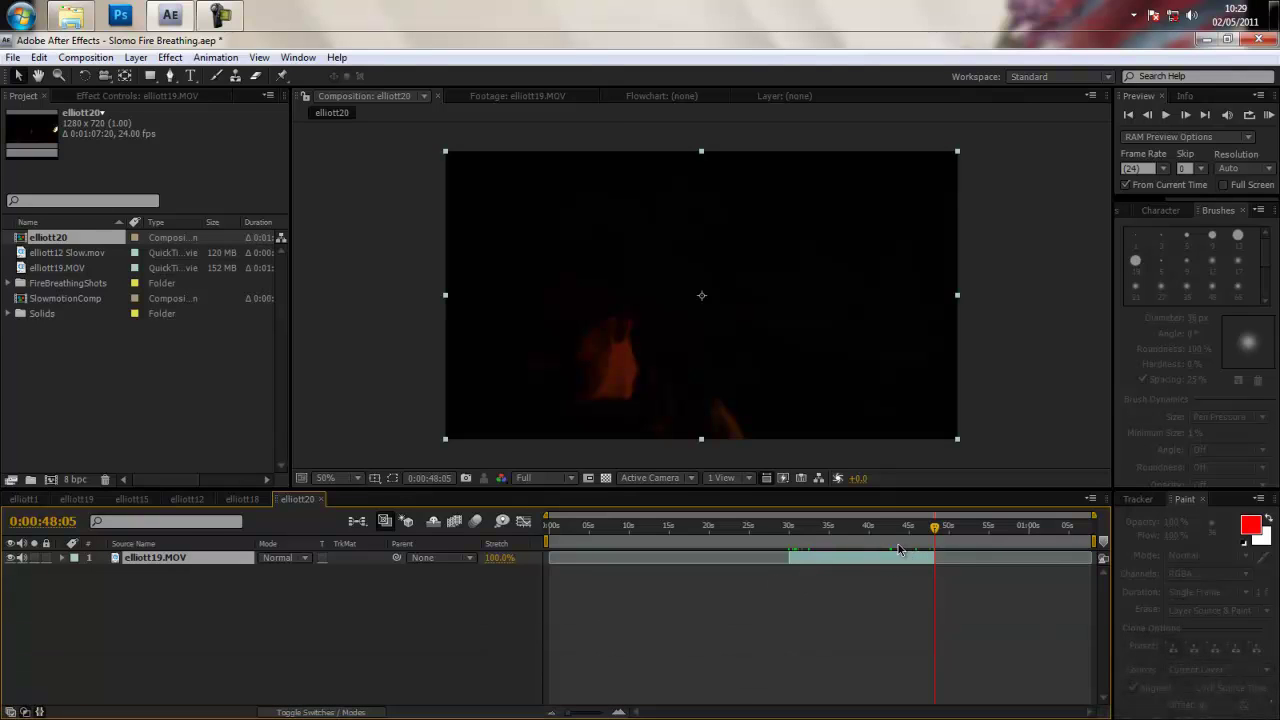
{"action": "left_click_drag", "start_coordinate": [900, 528], "coordinate": [810, 538]}
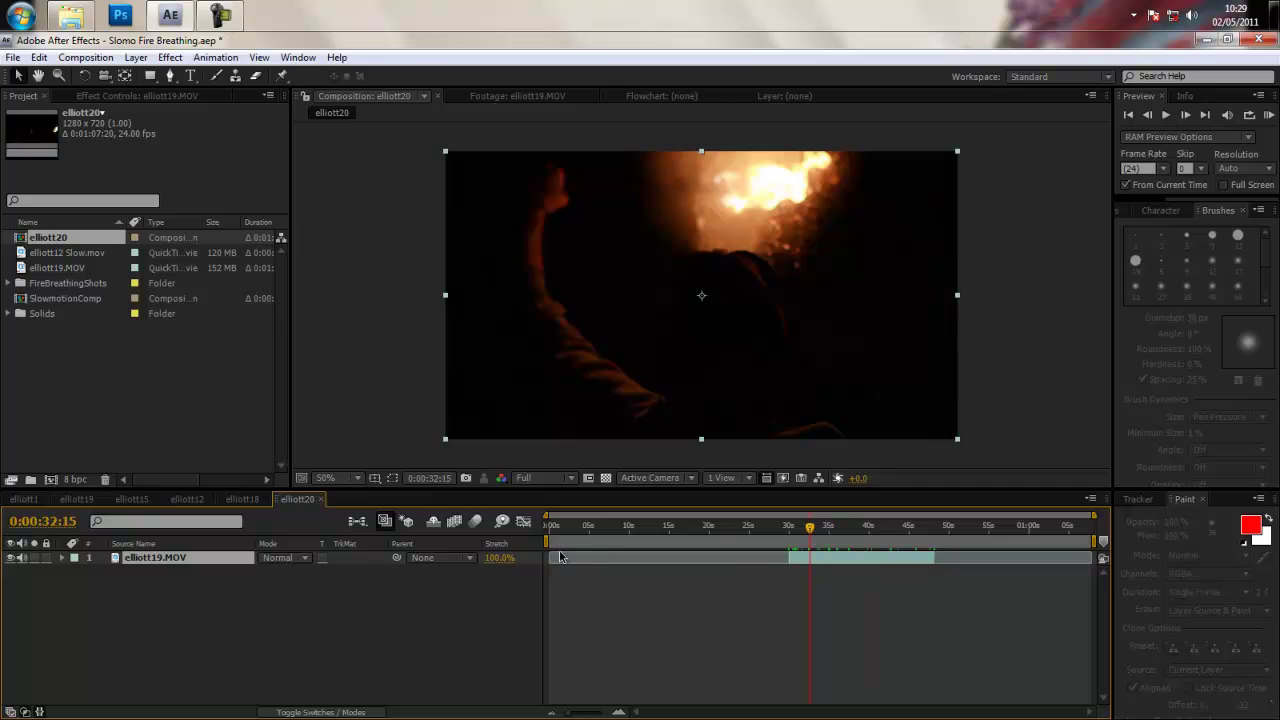
Step: Set the work area to roughly 0:30–0:48 and return to the trimmed clip's start
{"action": "left_click_drag", "start_coordinate": [545, 540], "coordinate": [787, 549]}
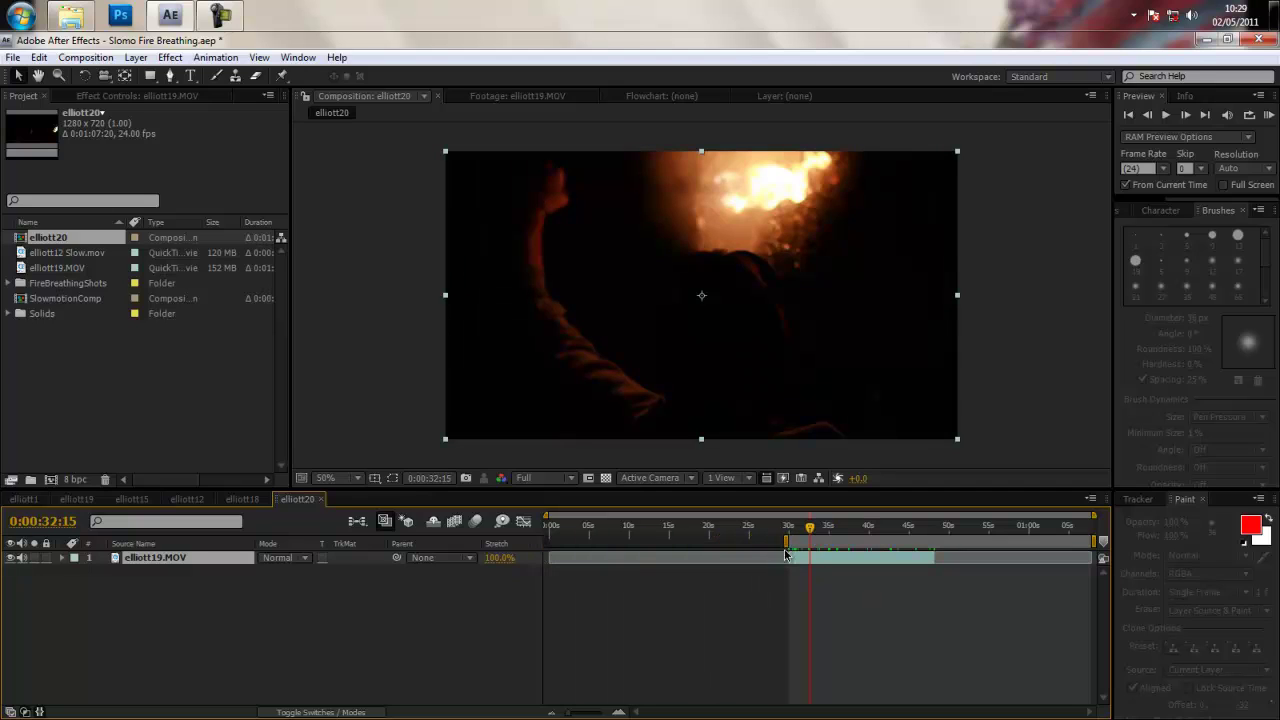
{"action": "left_click_drag", "start_coordinate": [1087, 541], "coordinate": [935, 543]}
{"action": "left_click_drag", "start_coordinate": [810, 530], "coordinate": [790, 533]}
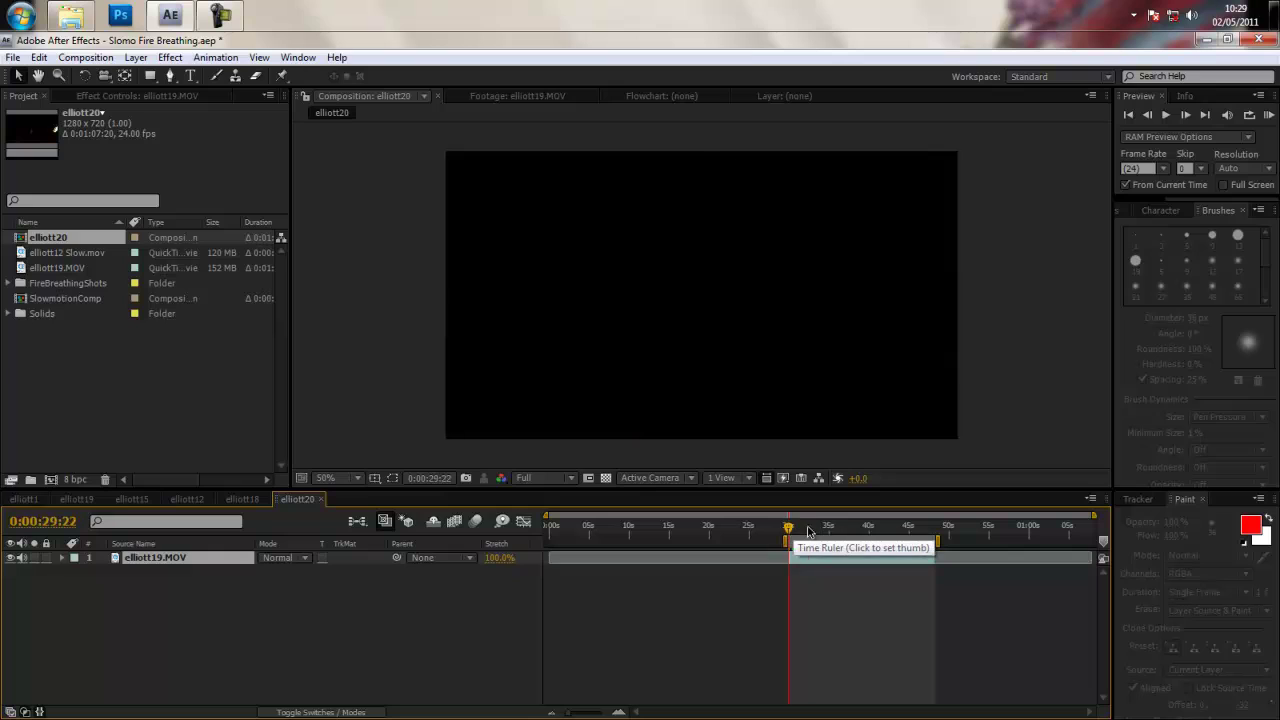
{"action": "left_click", "coordinate": [808, 531]}
Step: Trim elliott20 to its work area and play back the roughly 18-second result
{"action": "left_click_drag", "start_coordinate": [808, 531], "coordinate": [791, 535]}
{"action": "left_click", "coordinate": [920, 530]}
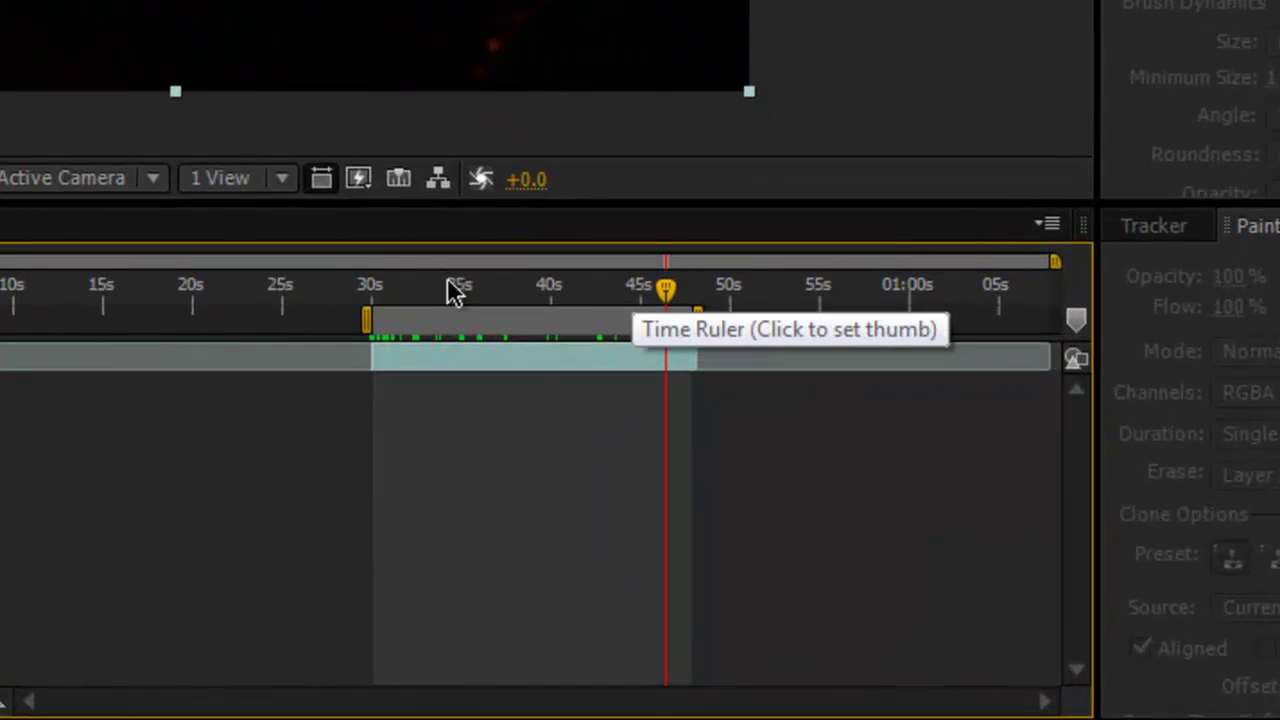
{"action": "left_click", "coordinate": [532, 341]}
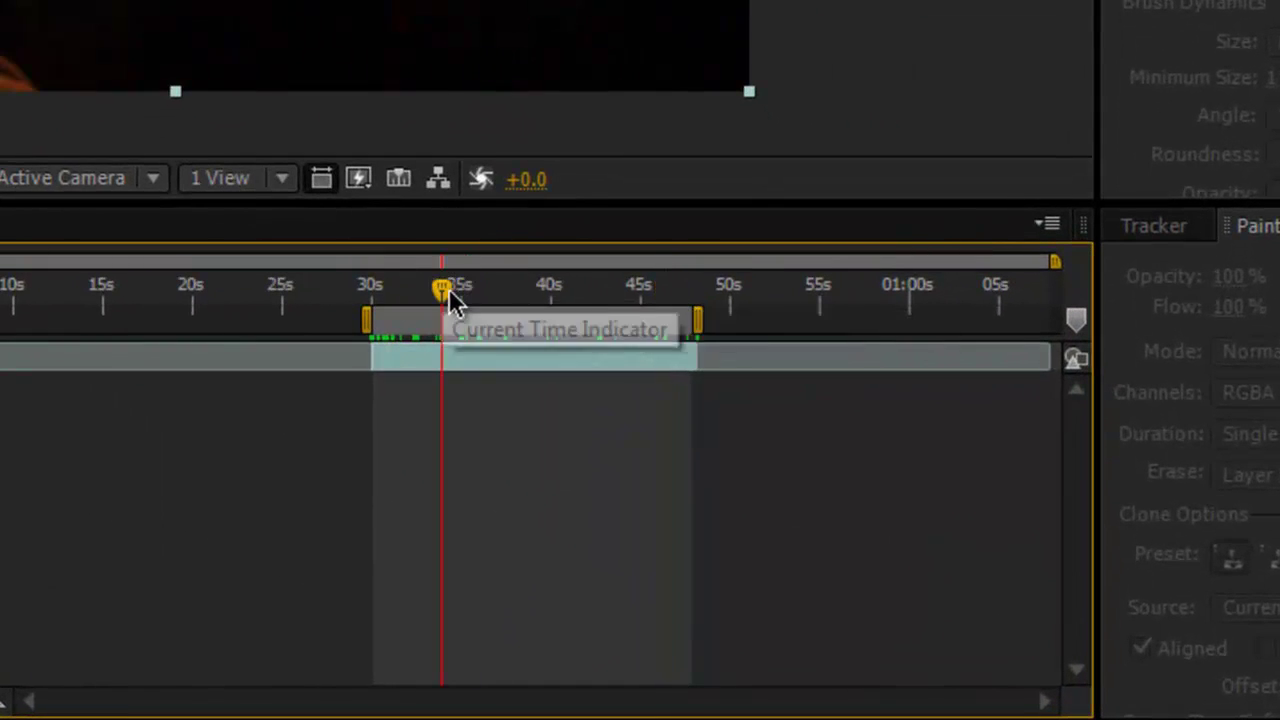
{"action": "right_click", "coordinate": [475, 314]}
{"action": "left_click", "coordinate": [600, 418]}
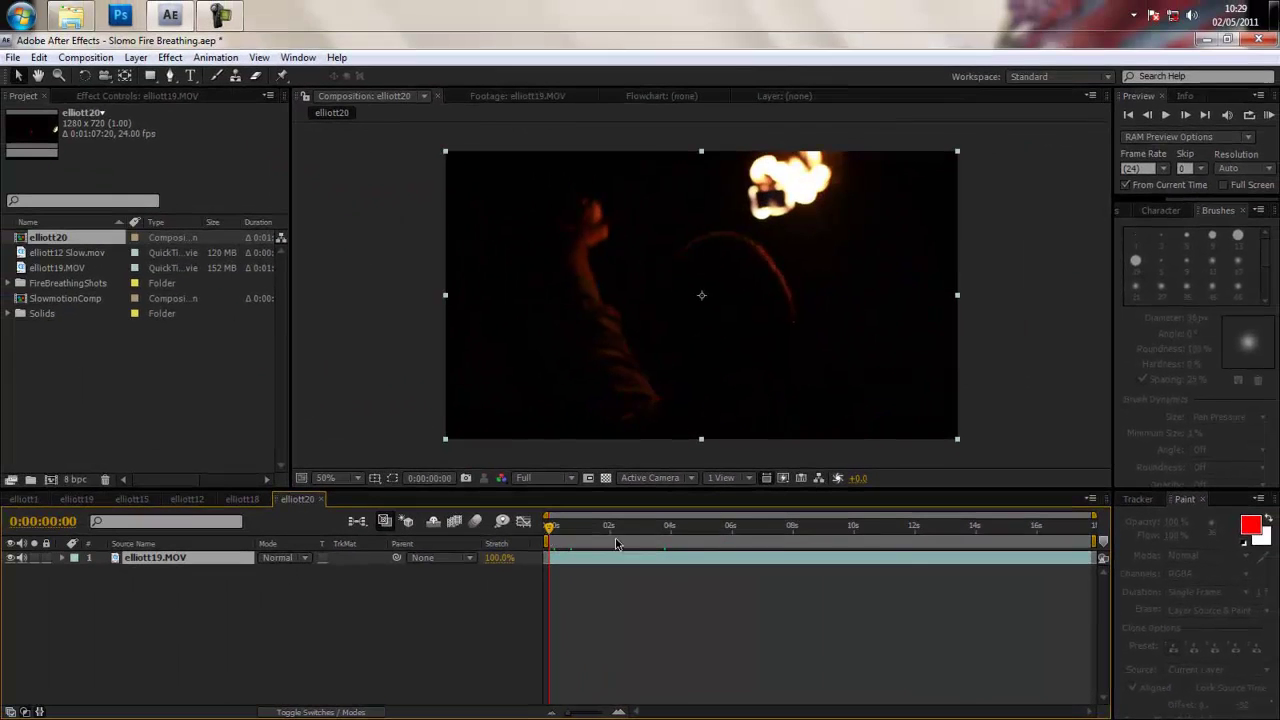
{"action": "left_click_drag", "start_coordinate": [580, 530], "coordinate": [962, 545]}
{"action": "key", "text": "space"}
Step: Precompose the elliott19.MOV layer as Slowmotionclip1, moving all attributes
{"action": "key", "text": "ctrl+shift+c"}
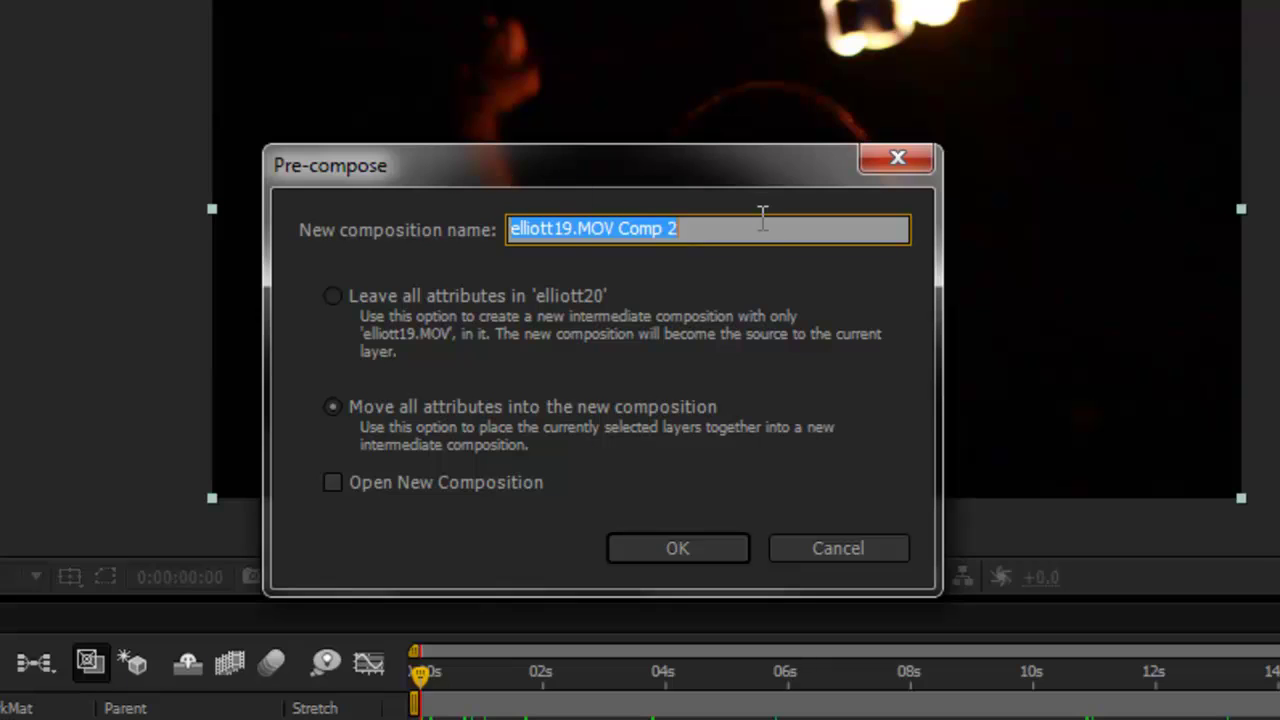
{"action": "type", "text": "Slow"}
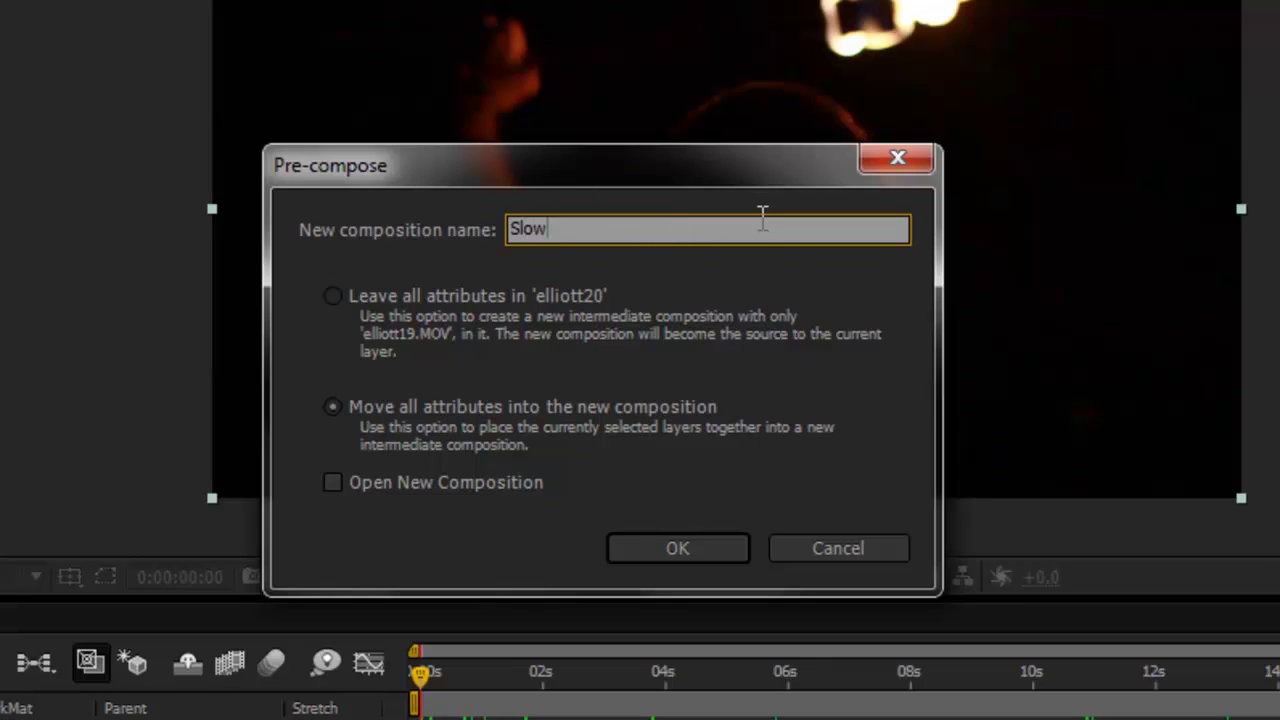
{"action": "type", "text": "motionclip1"}
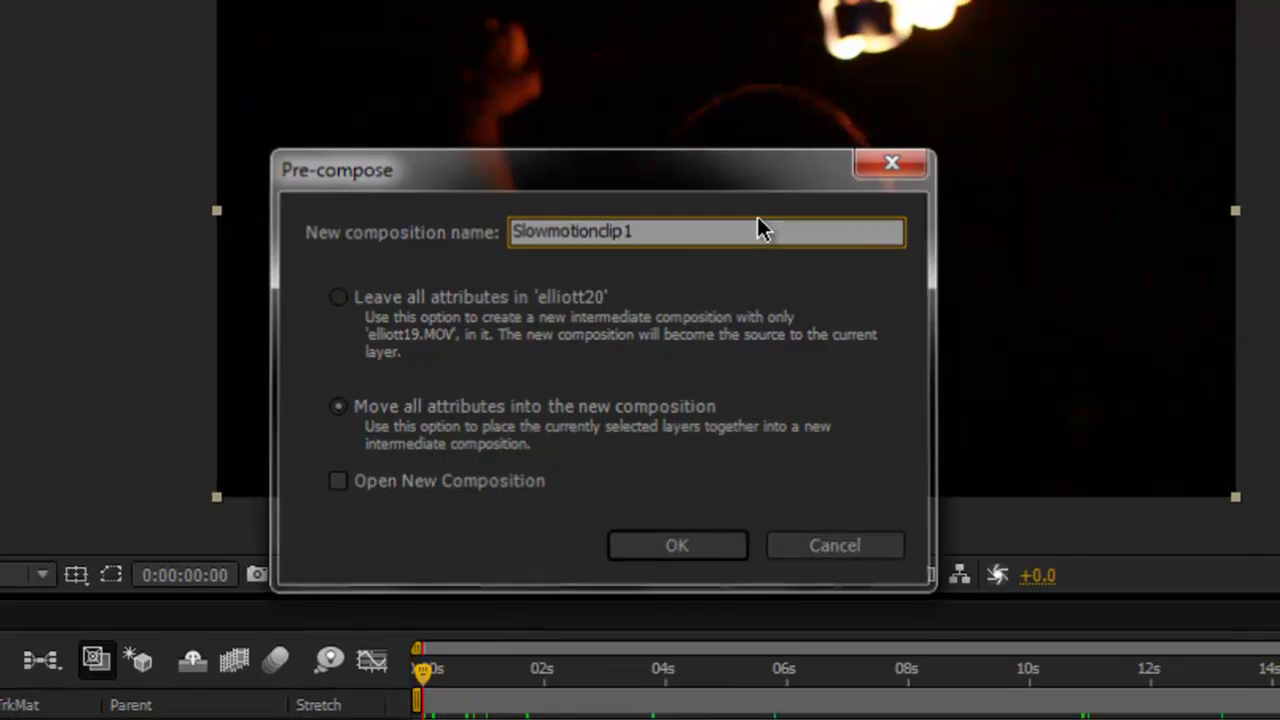
{"action": "key", "text": "Return"}
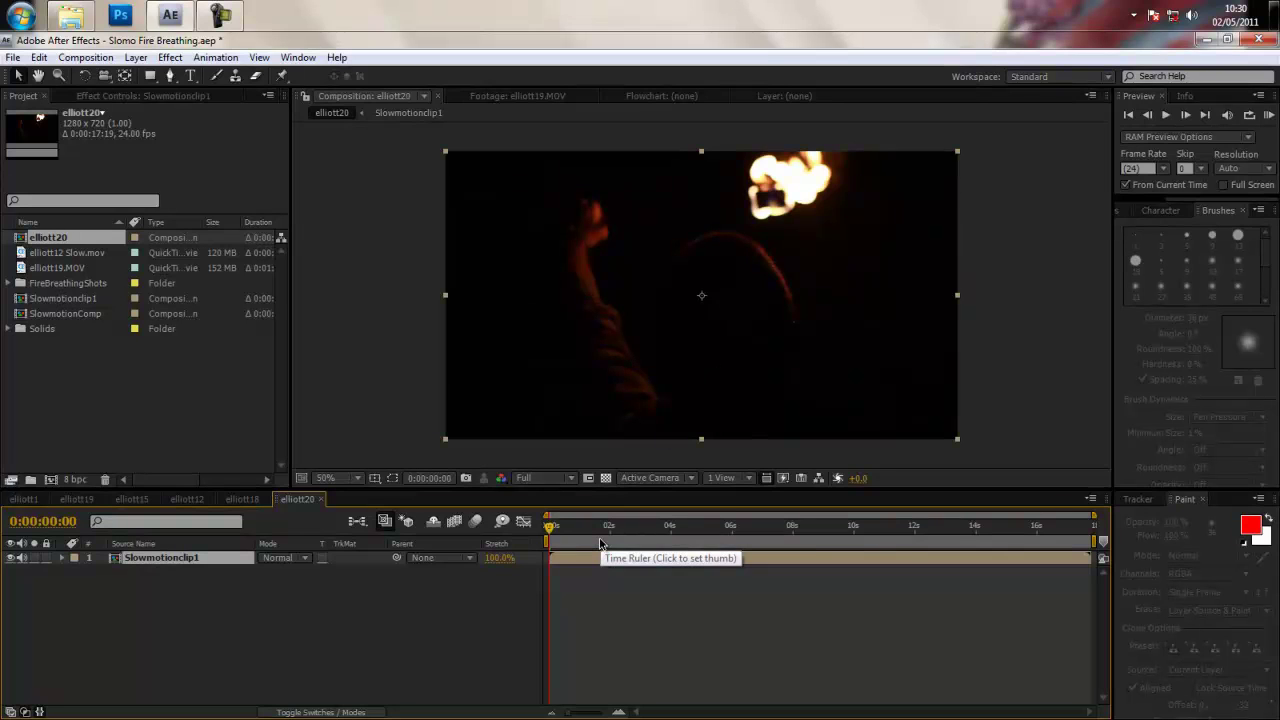
Step: Select the Slowmotionclip1 layer and browse the Effect menu to RE:Vision Plug-ins
{"action": "left_click", "coordinate": [169, 58]}
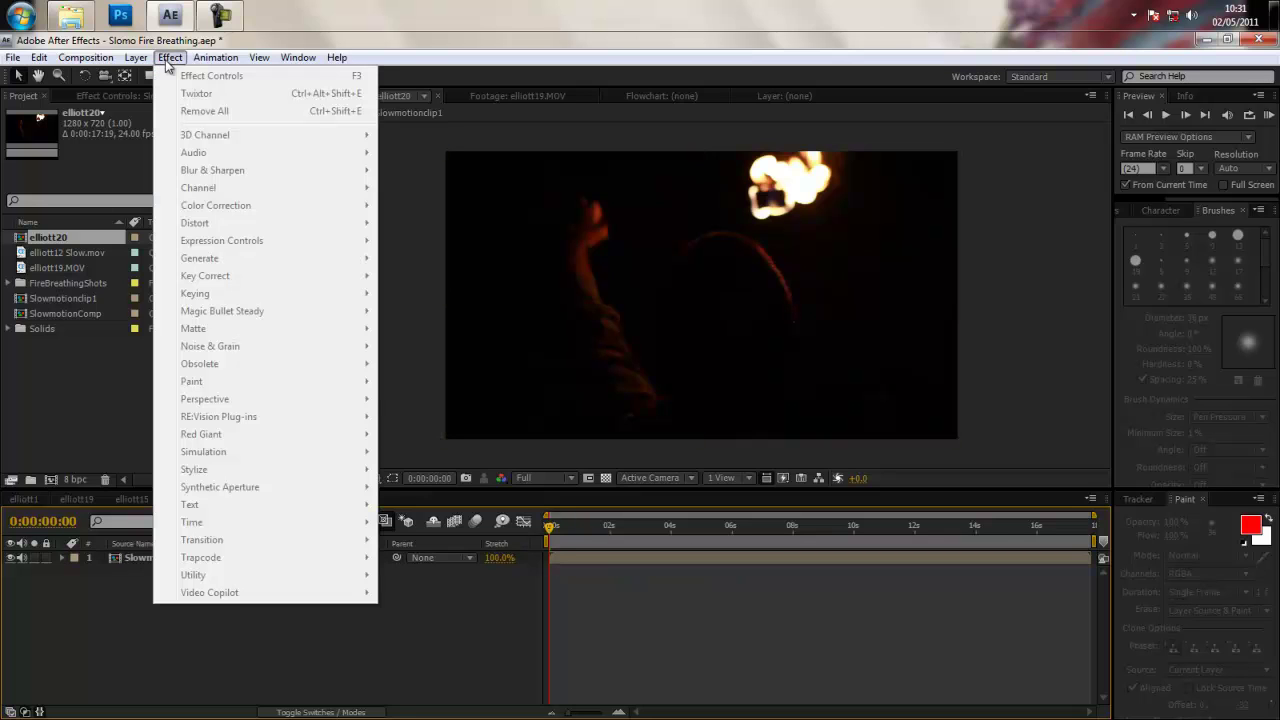
{"action": "left_click", "coordinate": [614, 558]}
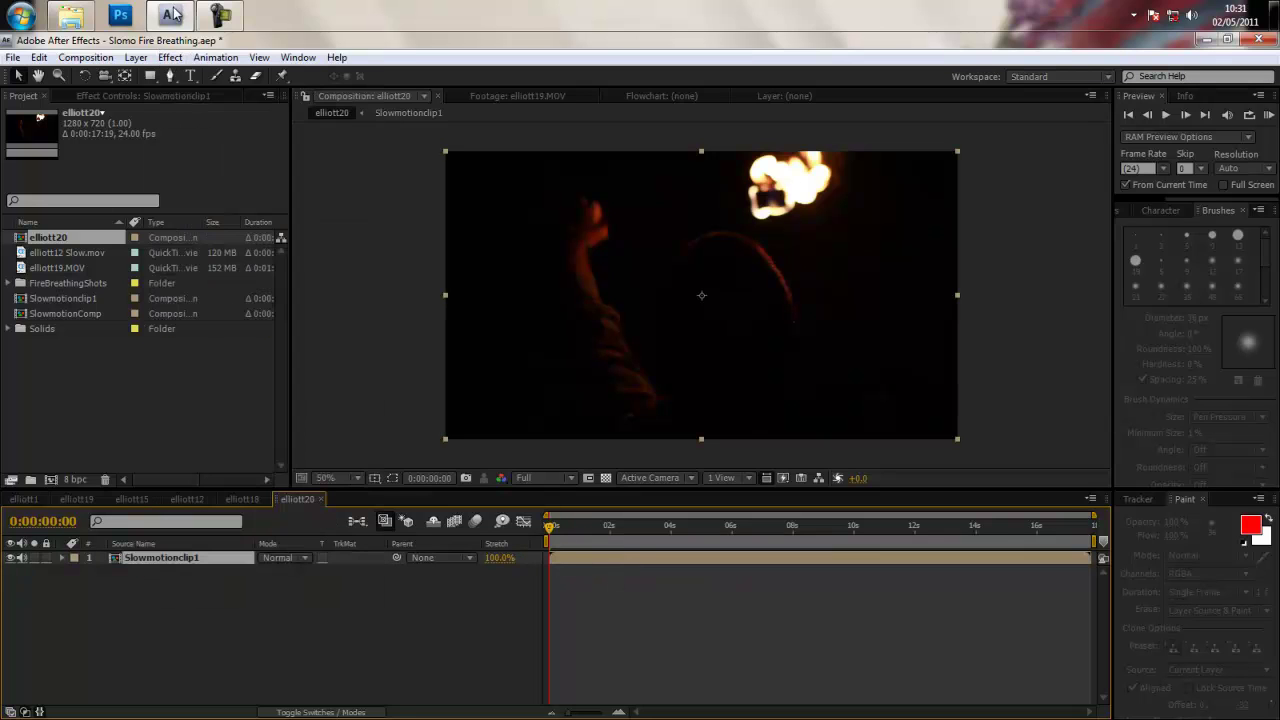
{"action": "left_click", "coordinate": [169, 57]}
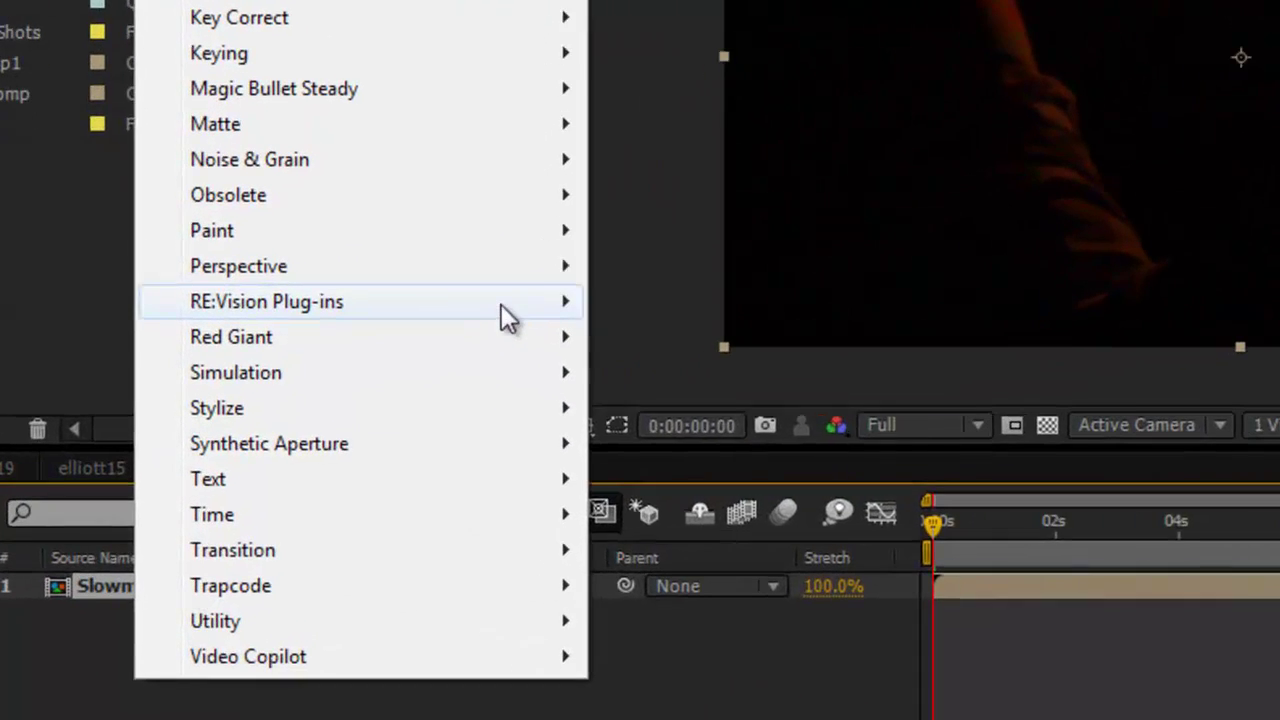
{"action": "mouse_move", "coordinate": [328, 499]}
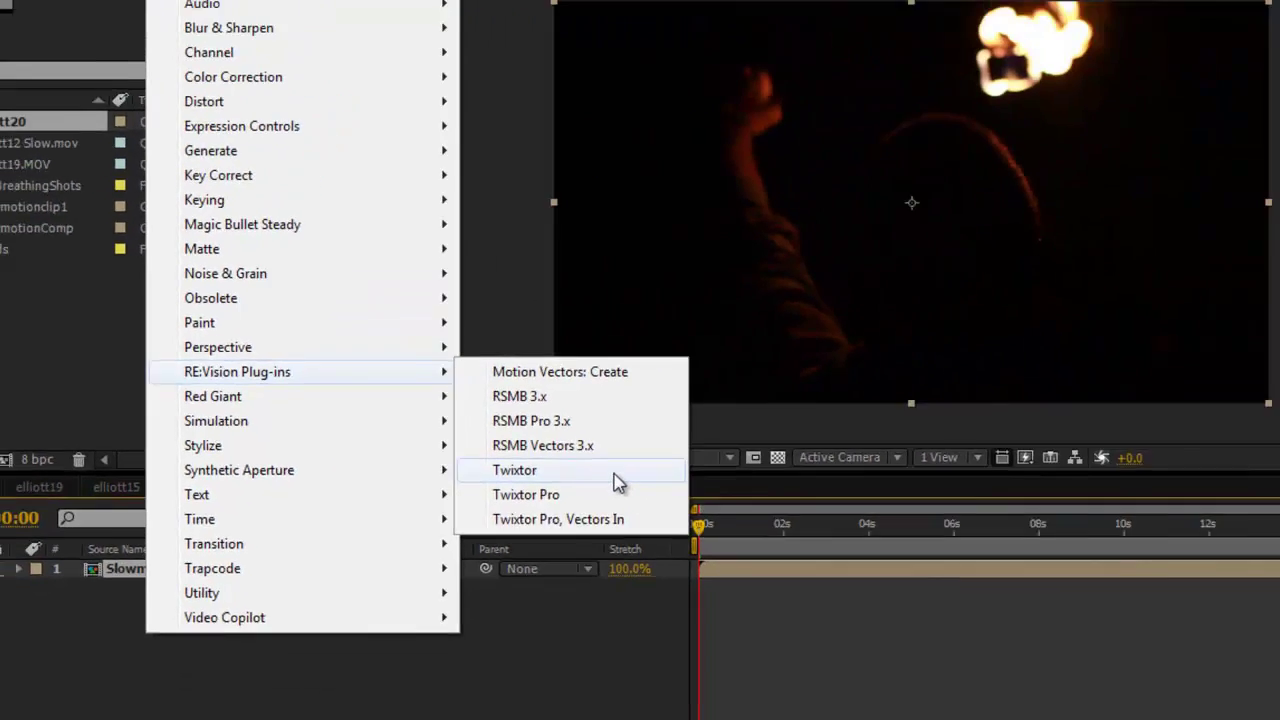
Step: Apply Twixtor with a 24 fps input frame rate, Slowmotionclip1 as colour source, no alternate motion source
{"action": "left_click", "coordinate": [822, 446]}
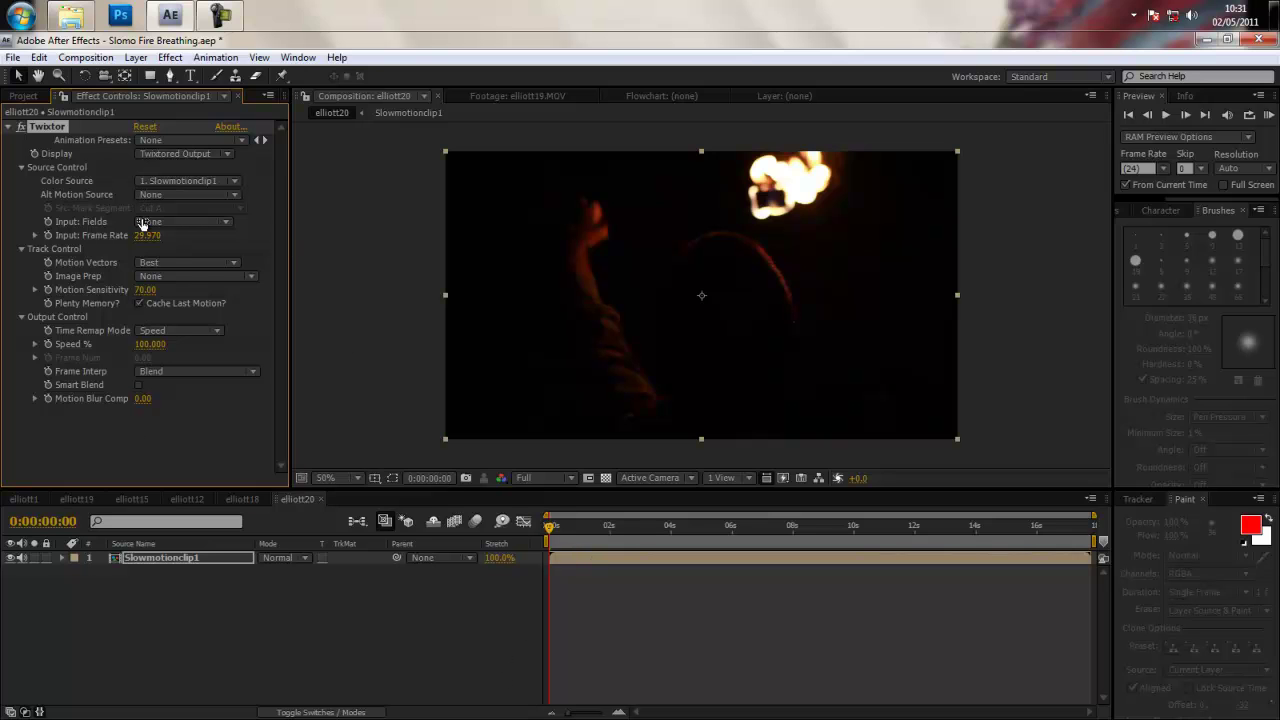
{"action": "left_click", "coordinate": [145, 233]}
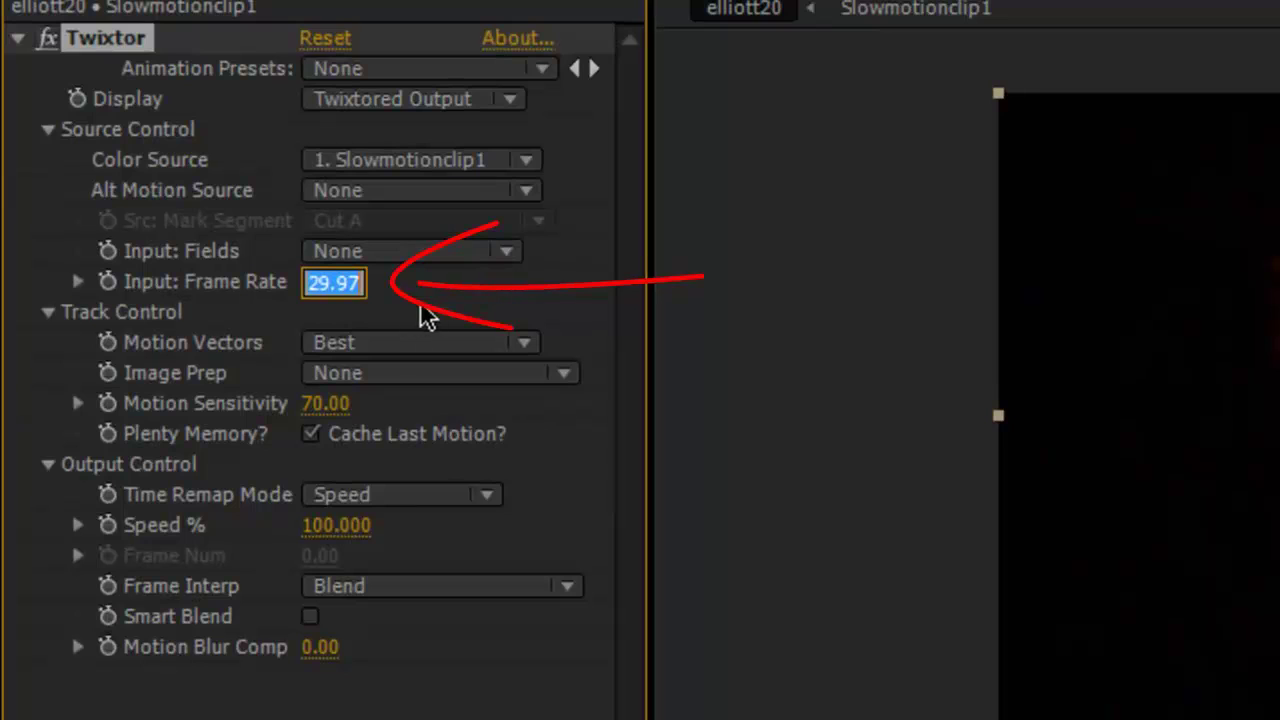
{"action": "type", "text": "24"}
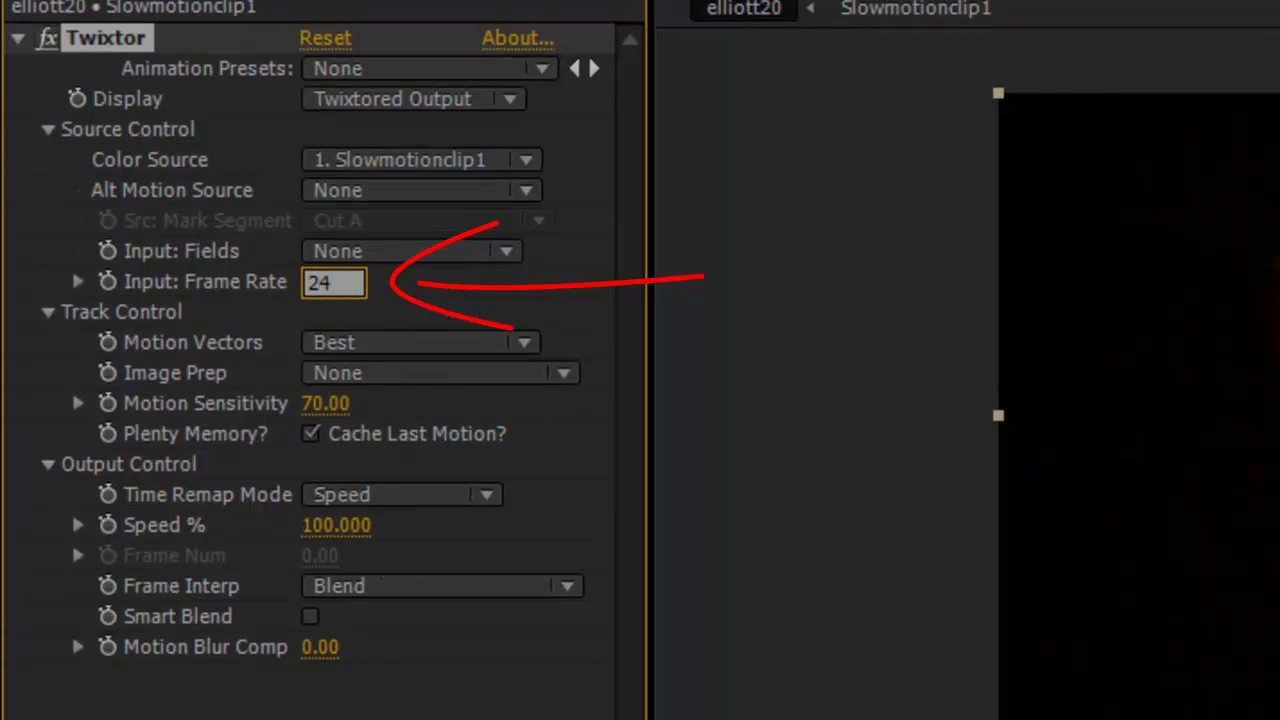
{"action": "key", "text": "Return"}
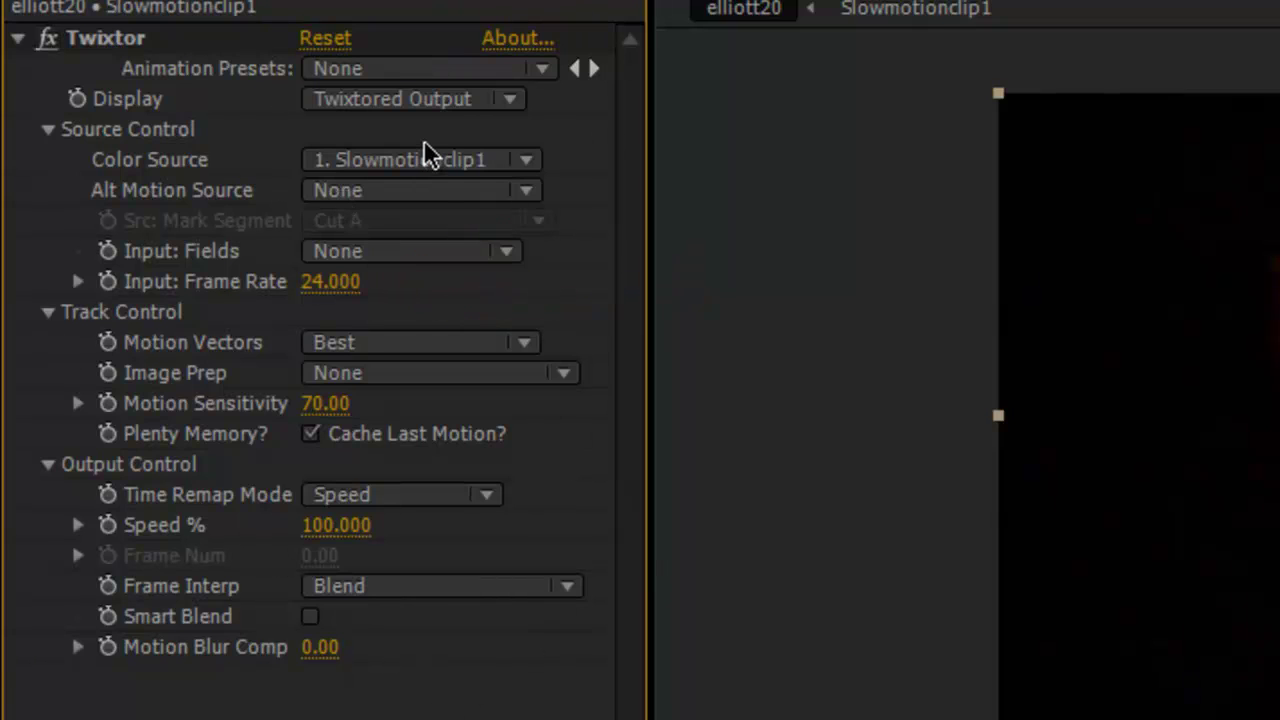
{"action": "left_click", "coordinate": [447, 160]}
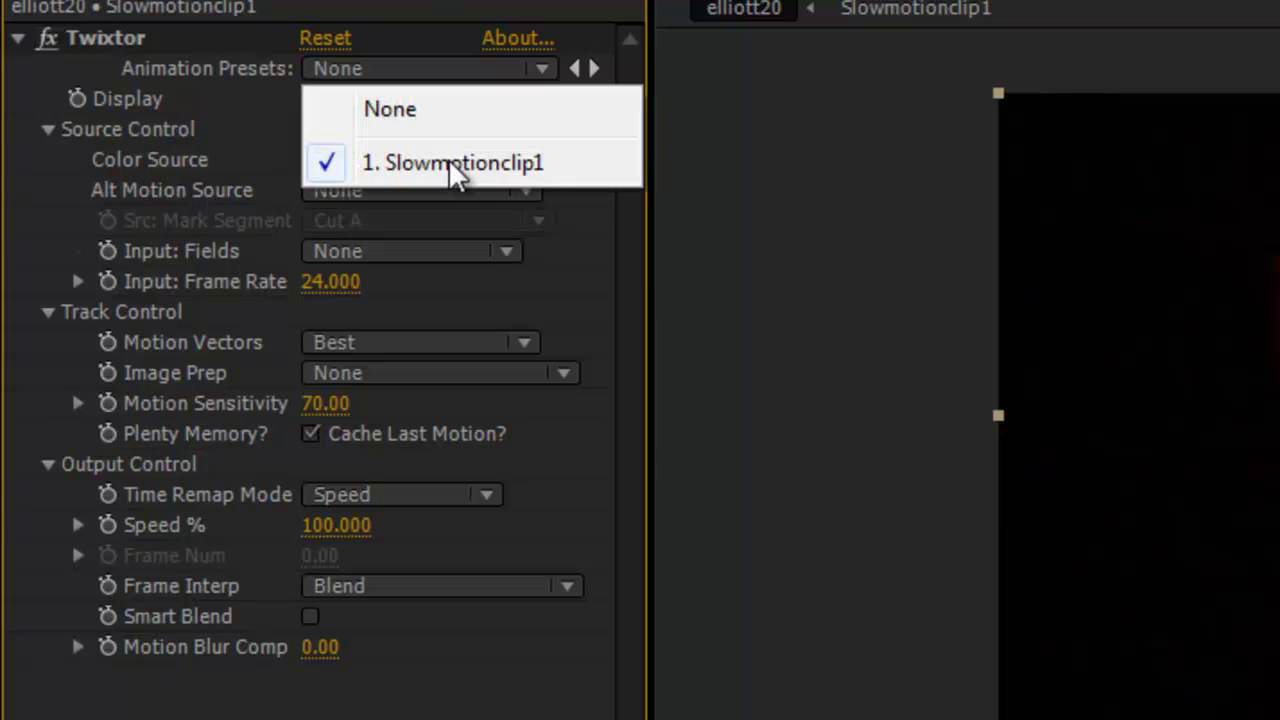
{"action": "left_click", "coordinate": [479, 164]}
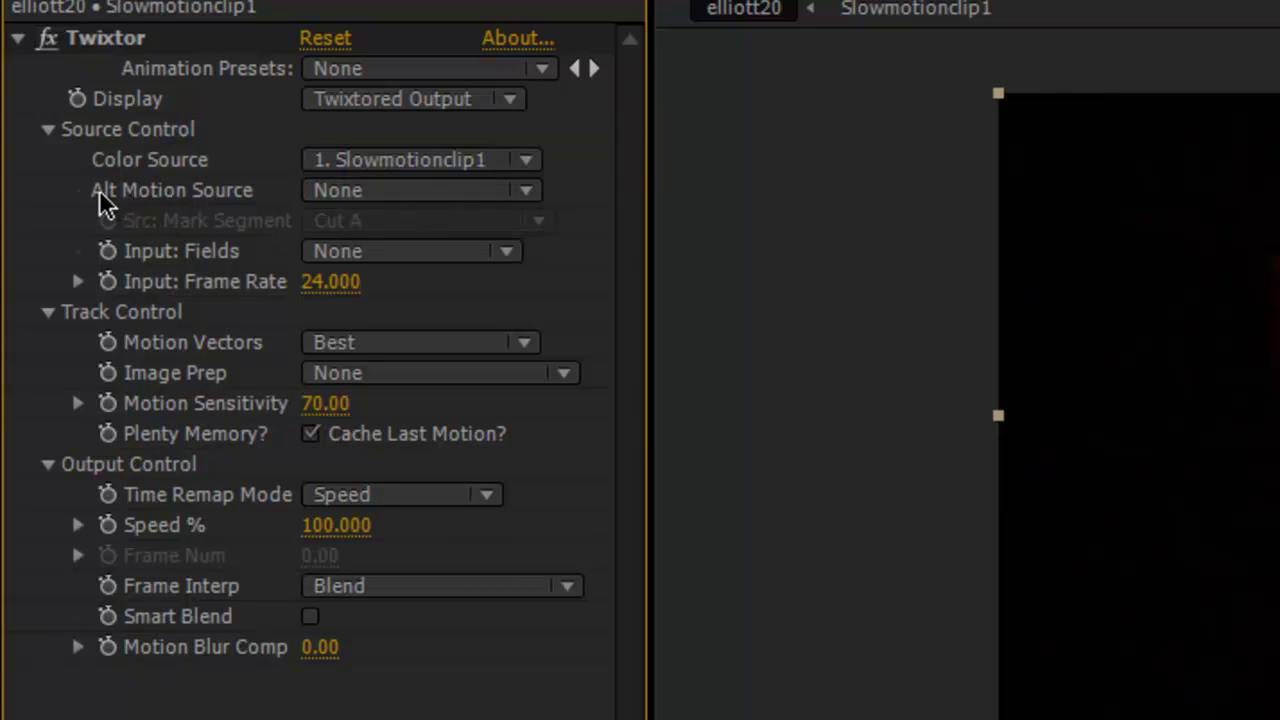
{"action": "left_click", "coordinate": [420, 189]}
{"action": "left_click", "coordinate": [422, 193]}
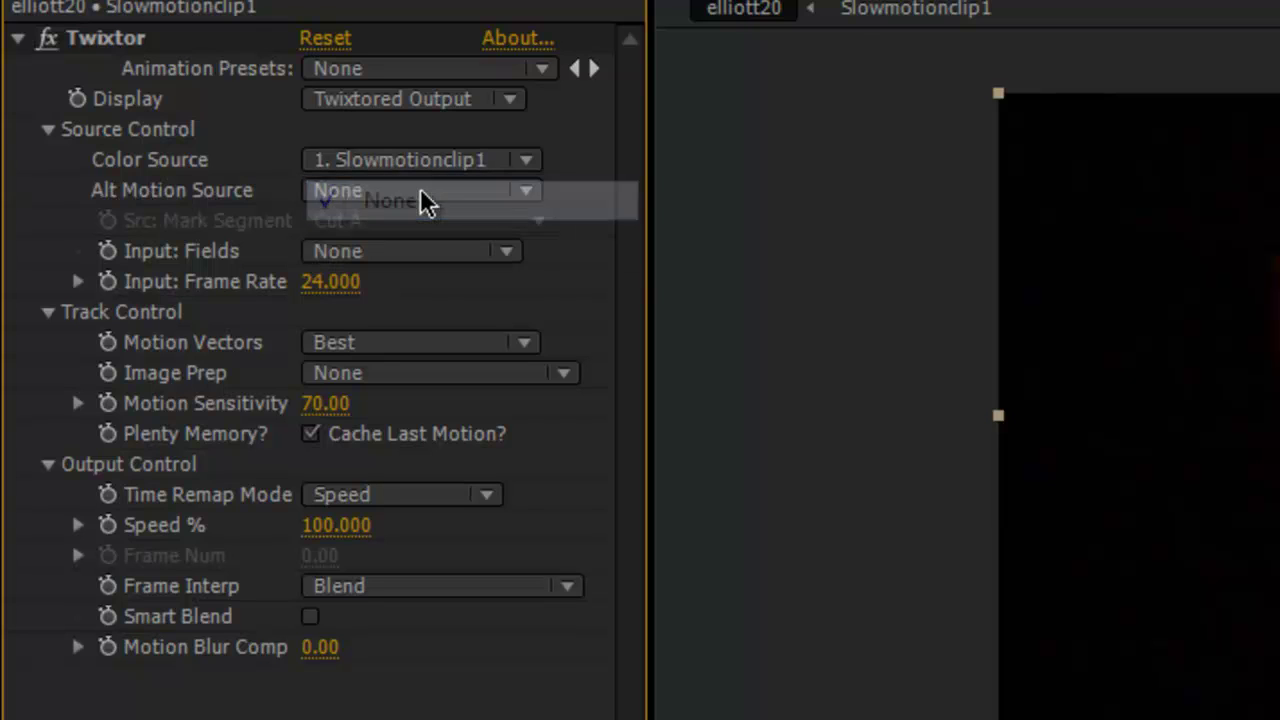
Step: Keep Twixtor Motion Vectors at Best after trying High, then select the Motion Sensitivity field
{"action": "left_click", "coordinate": [415, 343]}
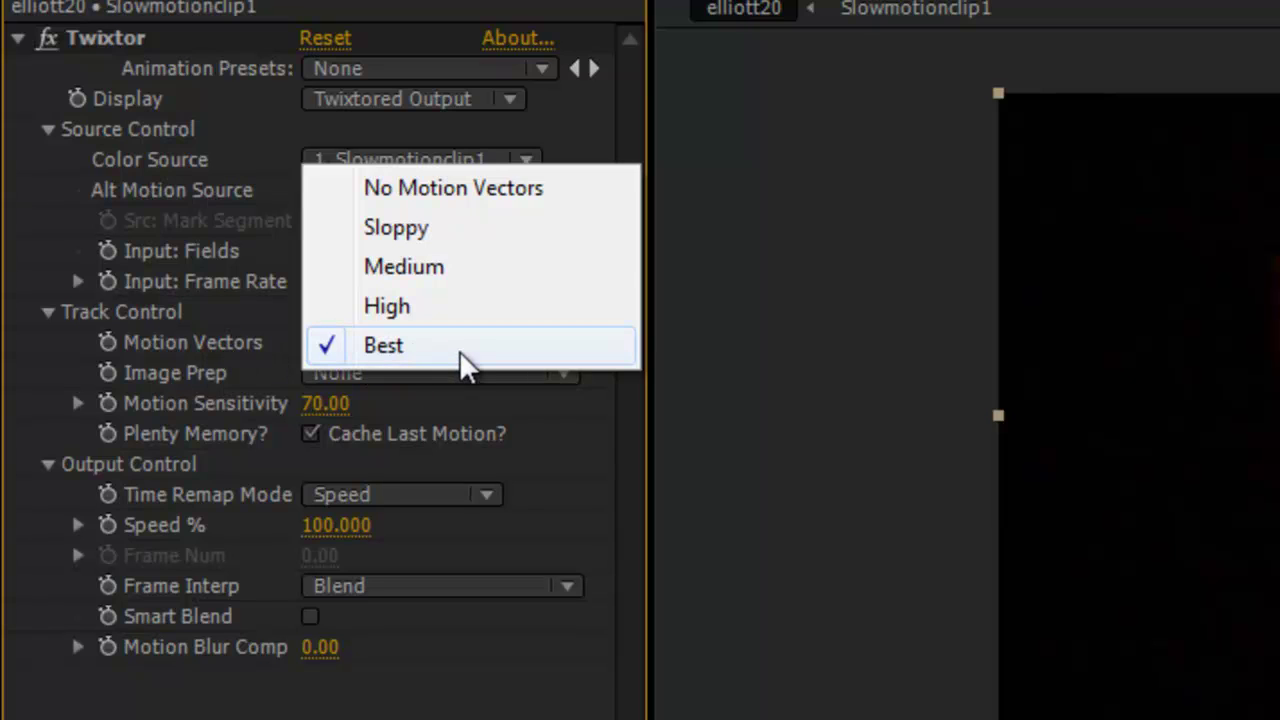
{"action": "left_click", "coordinate": [484, 306]}
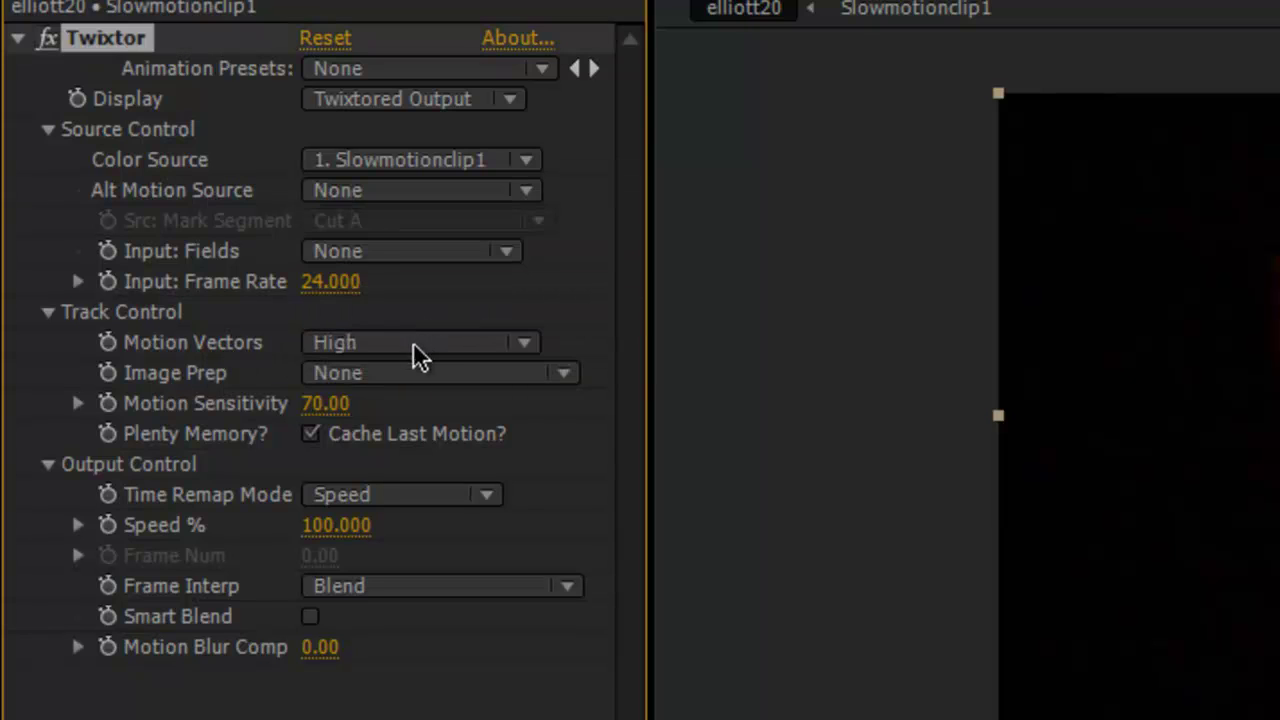
{"action": "left_click", "coordinate": [413, 342]}
{"action": "left_click", "coordinate": [433, 386]}
{"action": "left_click", "coordinate": [463, 345]}
{"action": "left_click", "coordinate": [473, 305]}
{"action": "left_click", "coordinate": [427, 343]}
{"action": "left_click", "coordinate": [436, 384]}
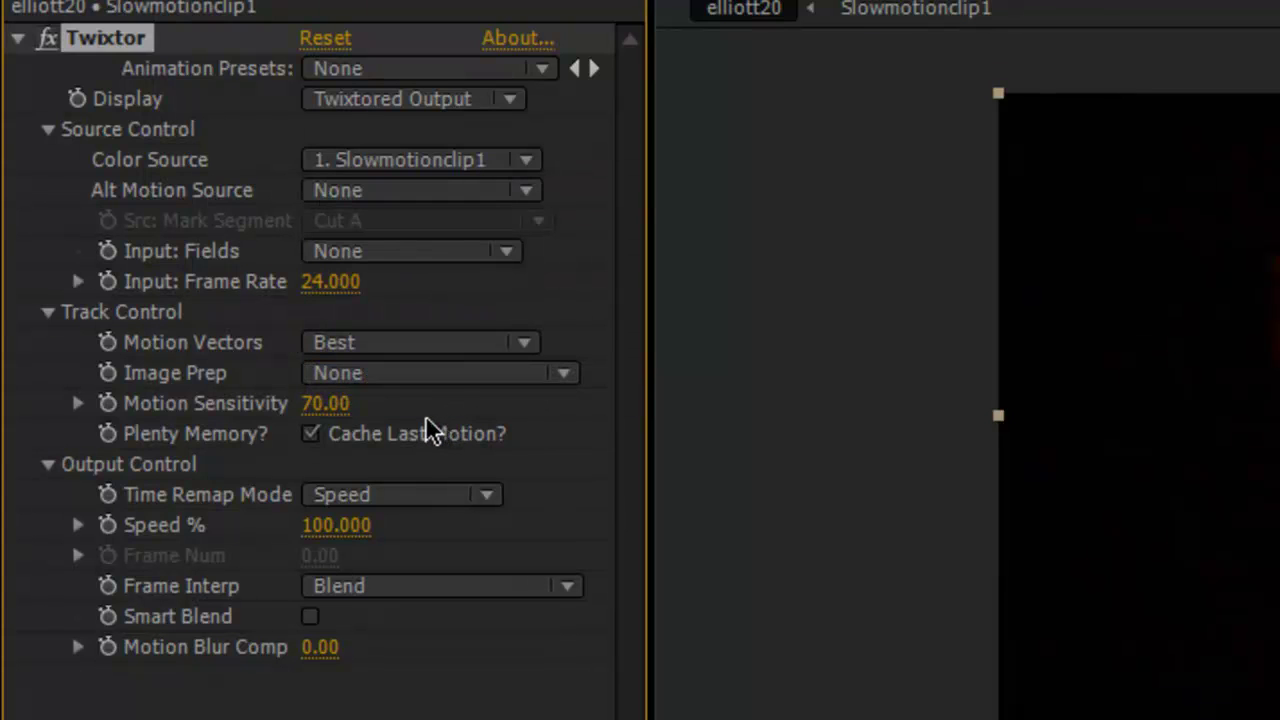
{"action": "left_click", "coordinate": [315, 405]}
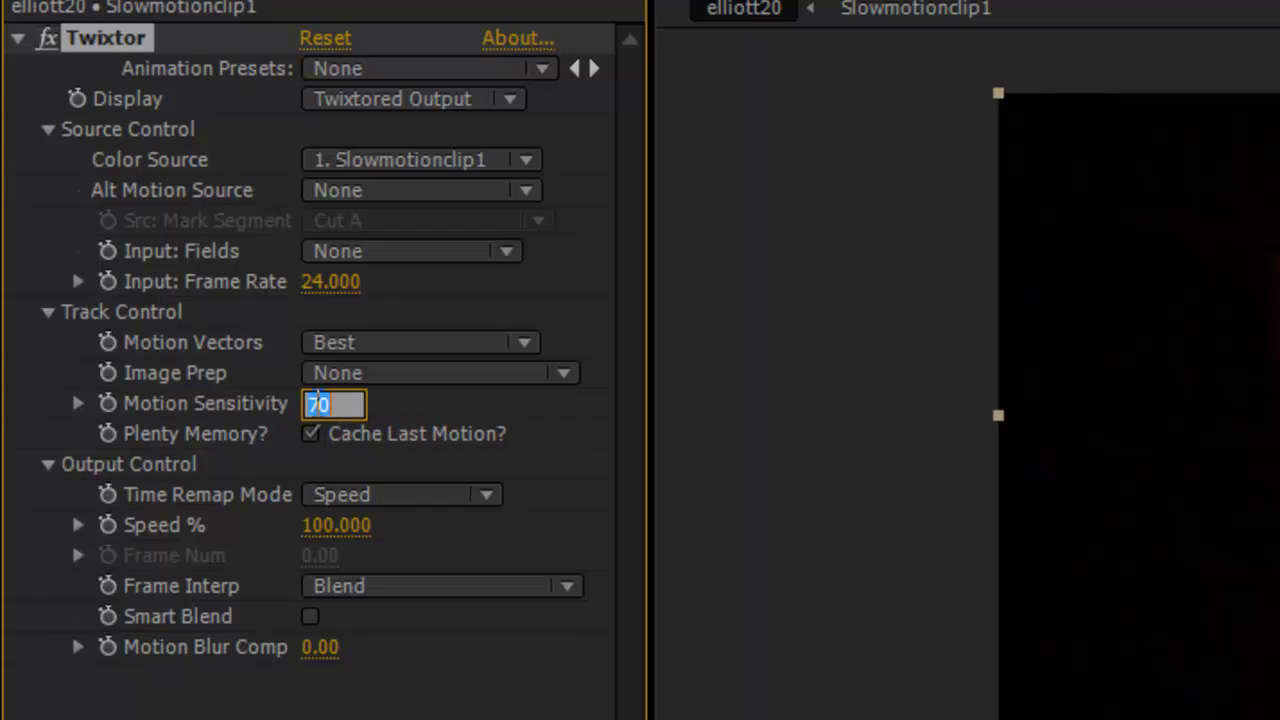
Step: Set Motion Sensitivity to 80 and add a Speed % keyframe of 100 at 0:00:02:23
{"action": "type", "text": "80"}
{"action": "left_click", "coordinate": [445, 400]}
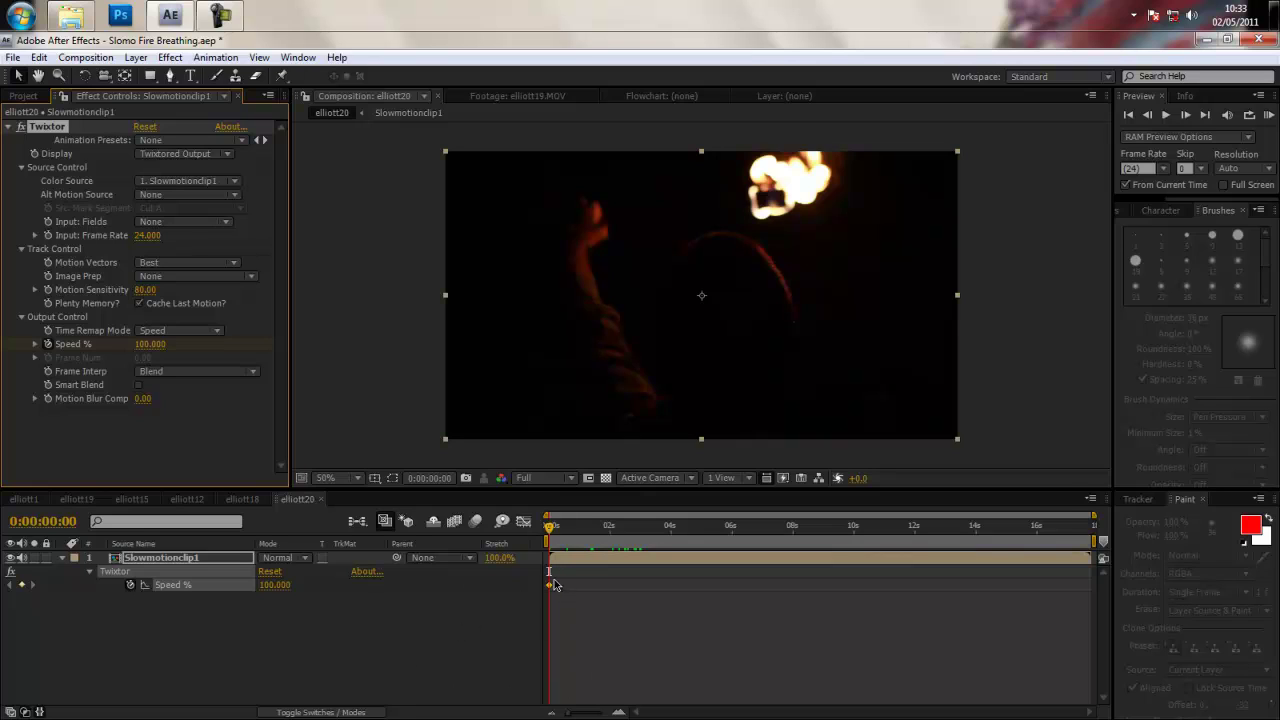
{"action": "left_click_drag", "start_coordinate": [563, 530], "coordinate": [637, 528]}
{"action": "left_click", "coordinate": [640, 528]}
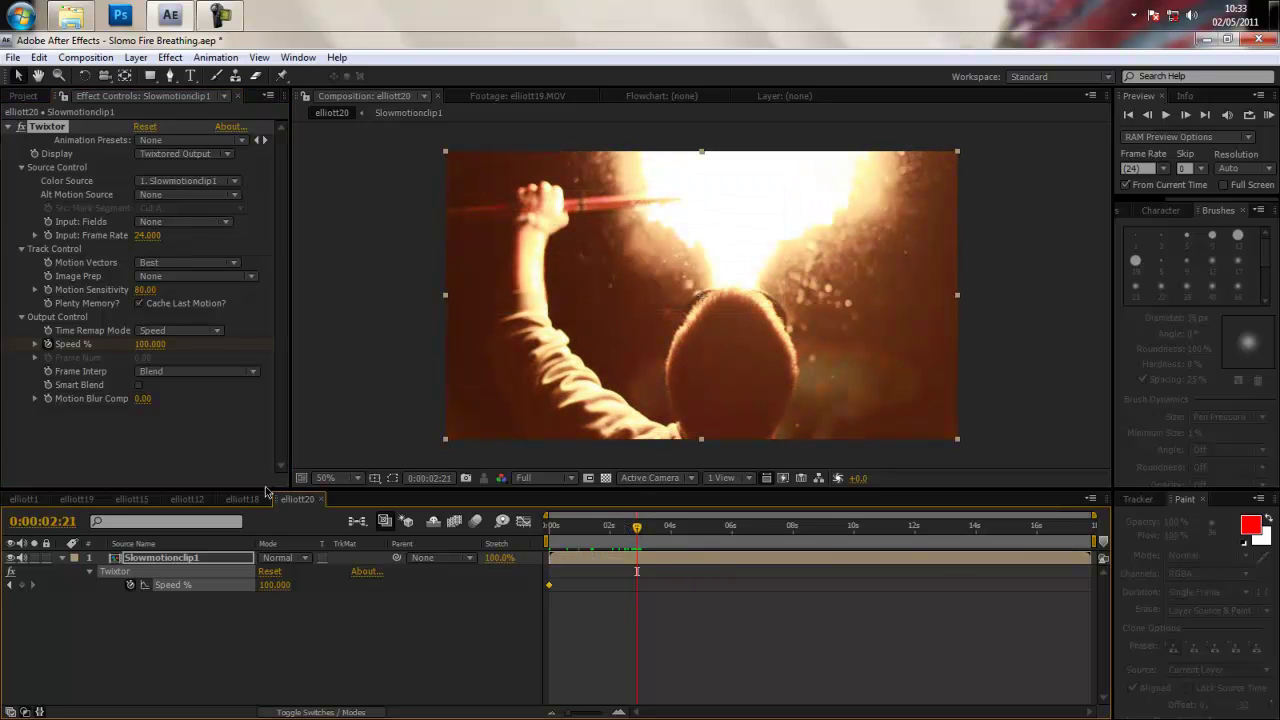
{"action": "left_click", "coordinate": [21, 585]}
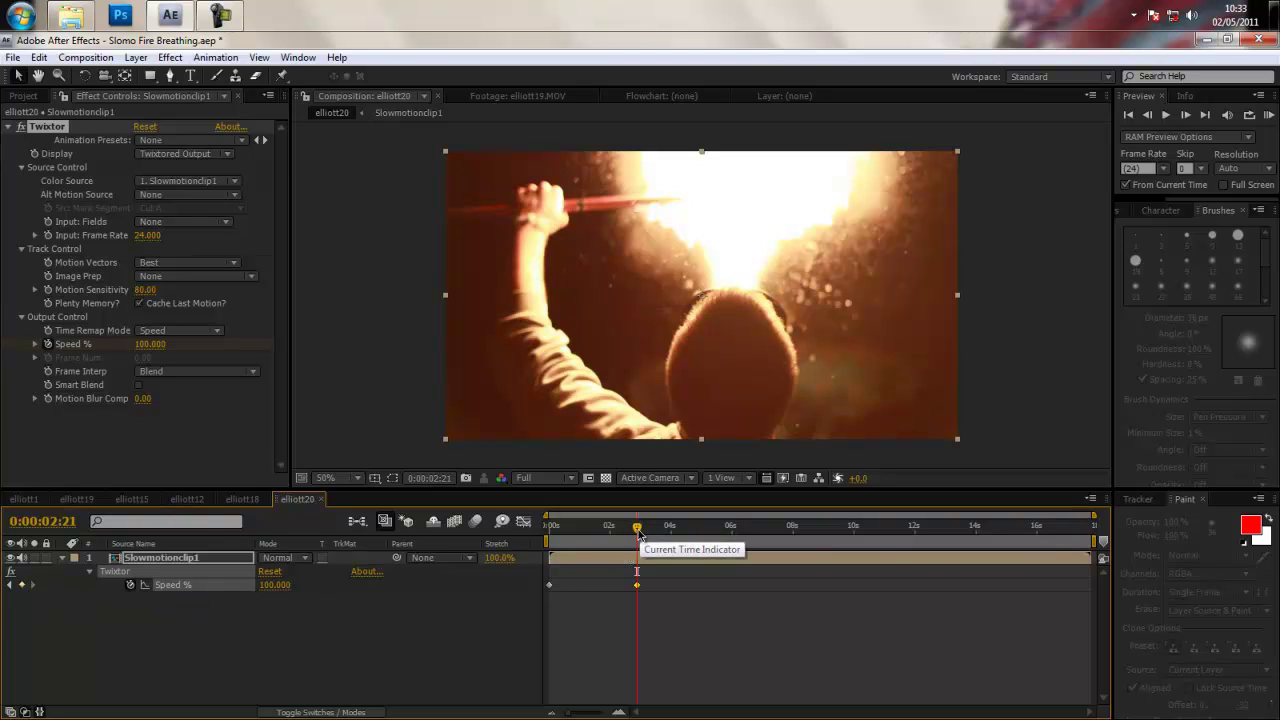
{"action": "left_click_drag", "start_coordinate": [638, 533], "coordinate": [640, 533]}
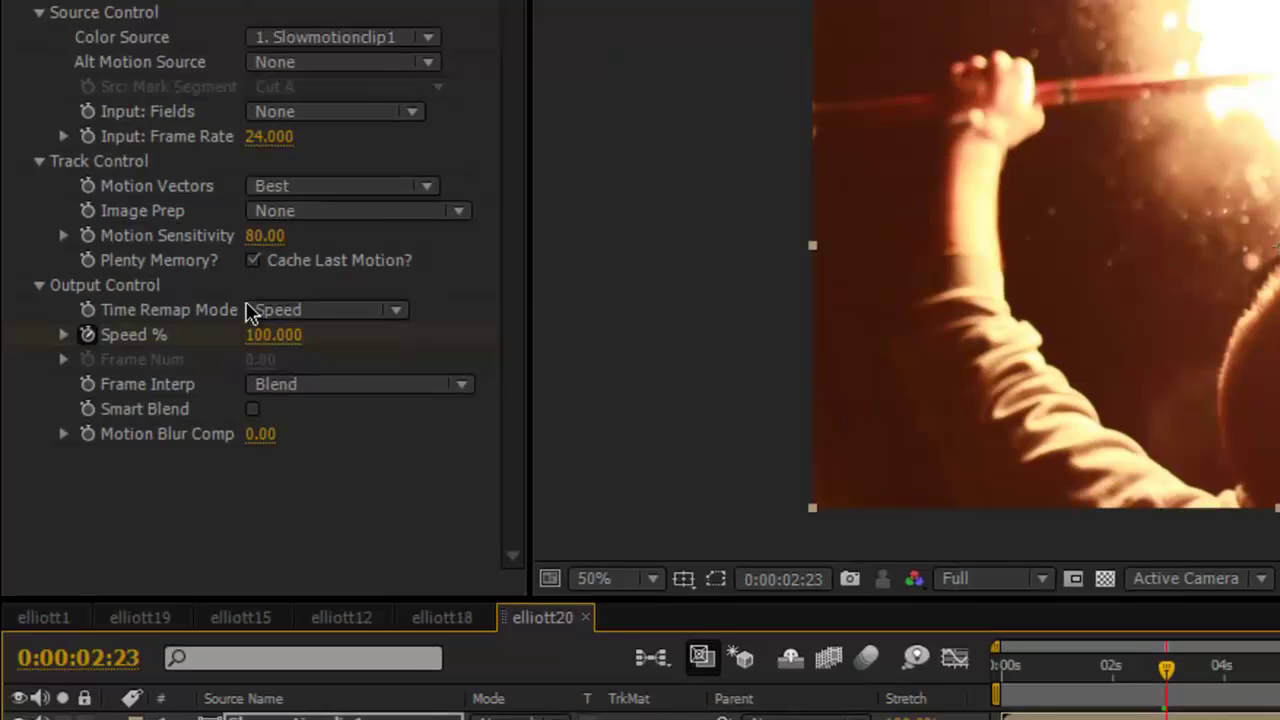
Step: Key Speed % to 2 at 0:00:02:23, hold it at 0:00:06:13, and return to 100 at 0:00:07:01
{"action": "left_click", "coordinate": [258, 336]}
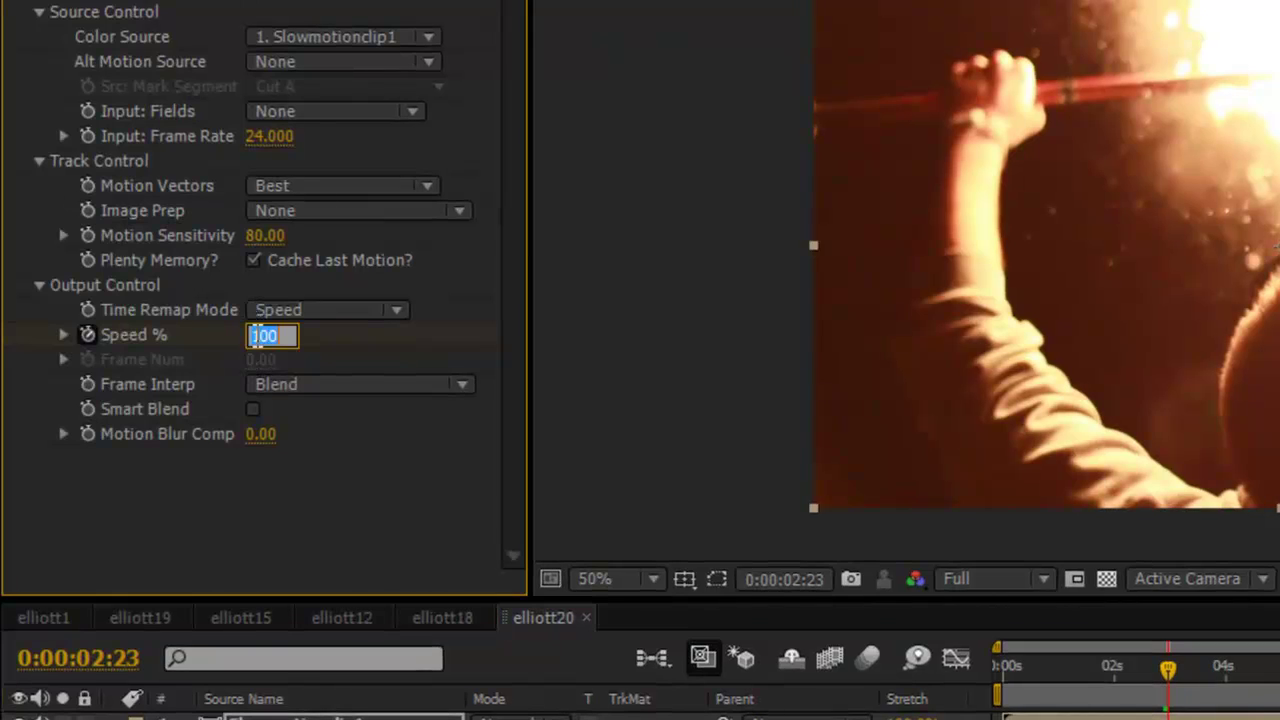
{"action": "type", "text": "2"}
{"action": "key", "text": "Return"}
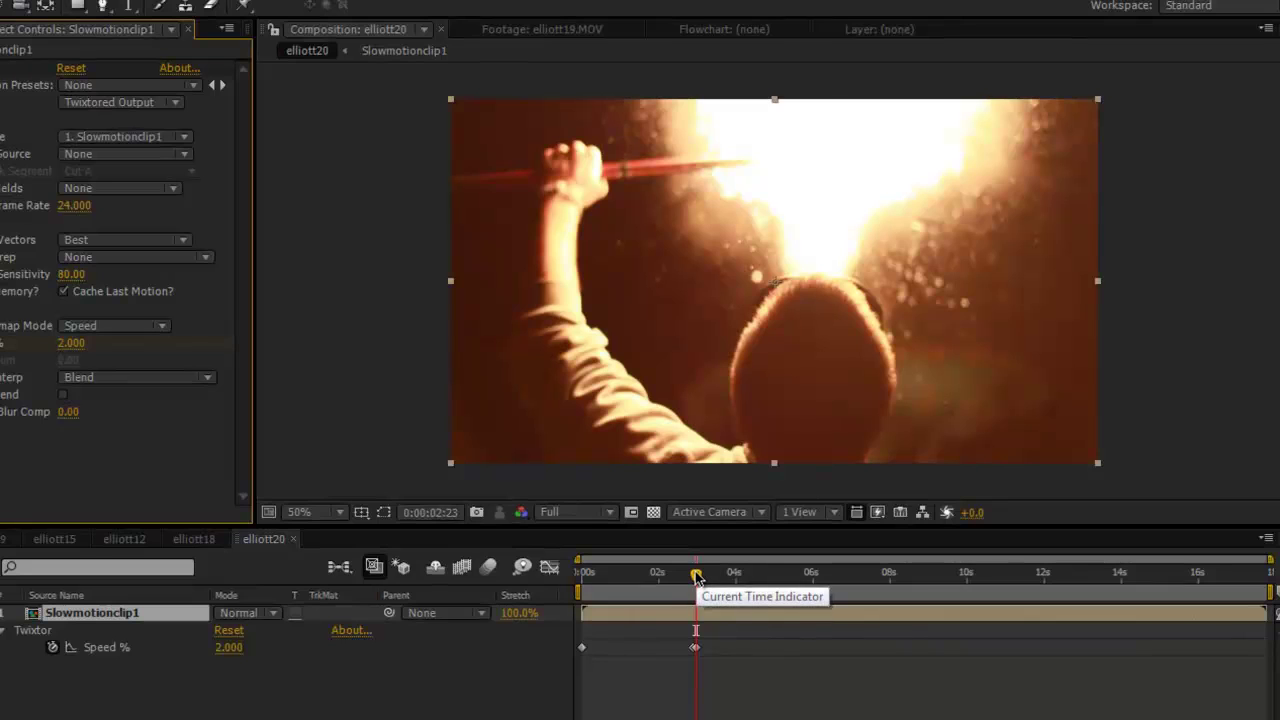
{"action": "left_click_drag", "start_coordinate": [697, 577], "coordinate": [817, 580]}
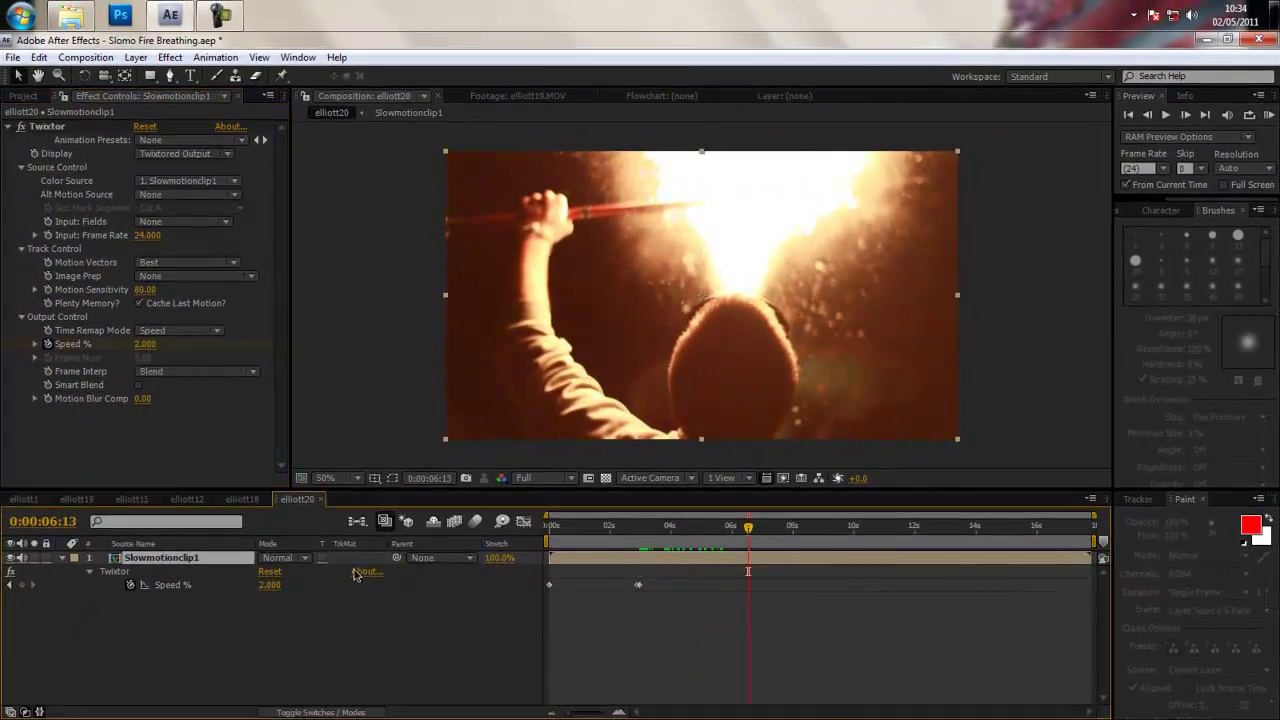
{"action": "left_click", "coordinate": [21, 586]}
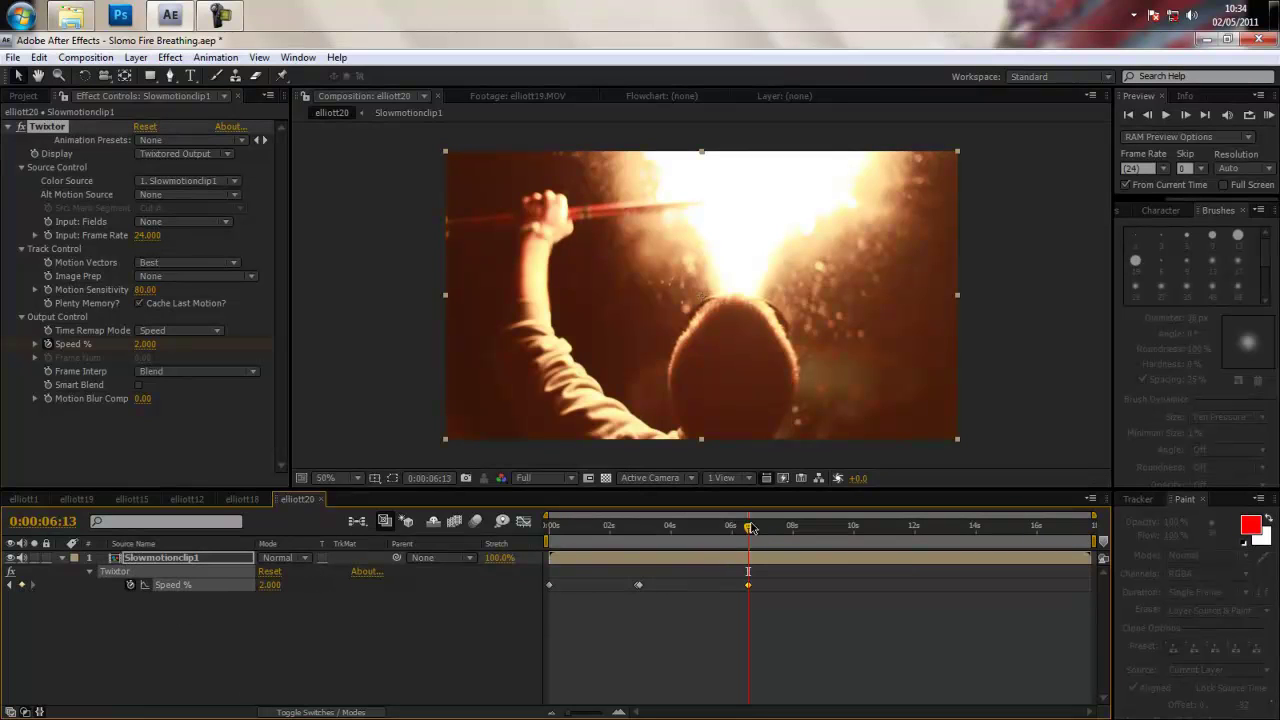
{"action": "left_click_drag", "start_coordinate": [748, 526], "coordinate": [763, 526]}
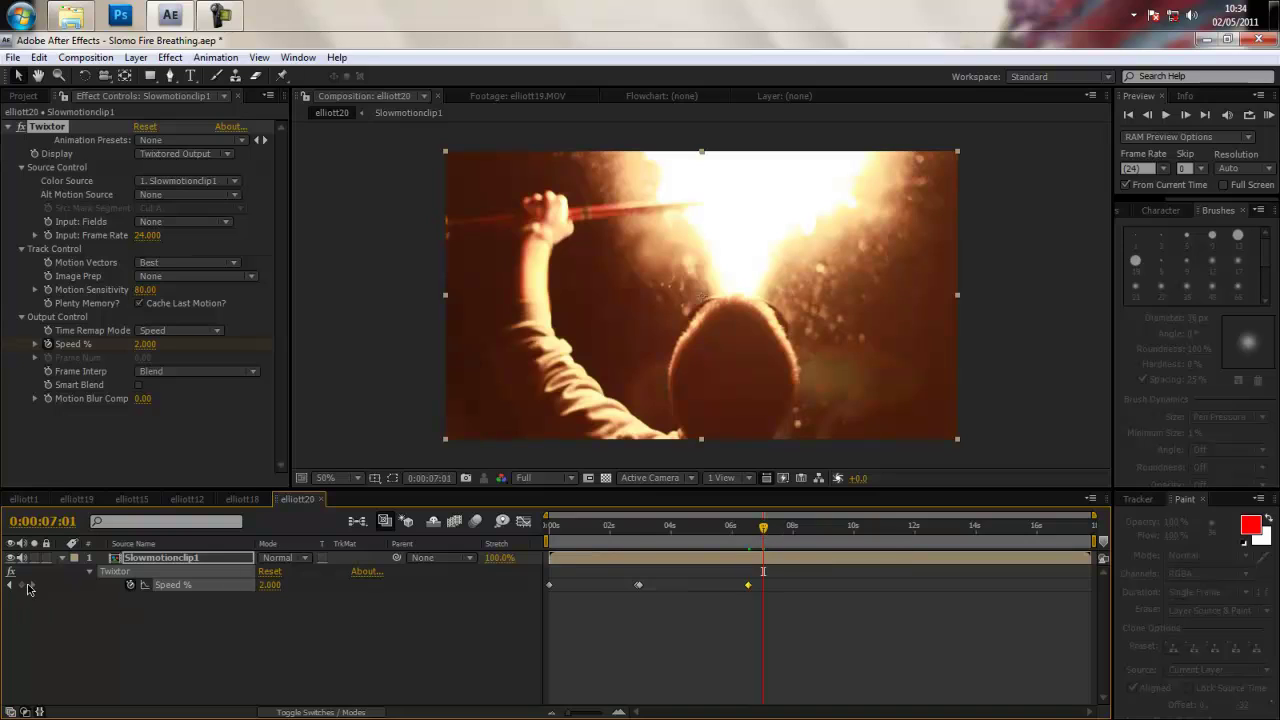
{"action": "left_click", "coordinate": [270, 584]}
{"action": "type", "text": "1000"}
{"action": "left_click", "coordinate": [370, 674]}
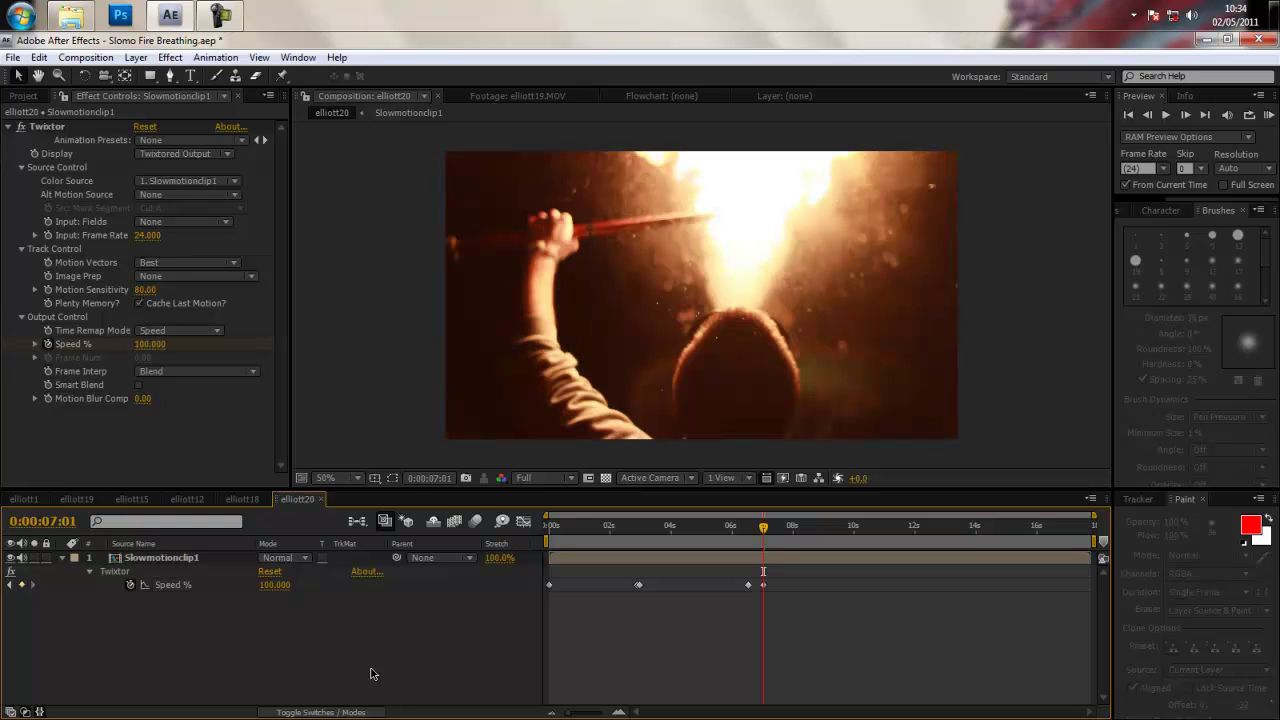
{"action": "left_click_drag", "start_coordinate": [763, 527], "coordinate": [782, 528]}
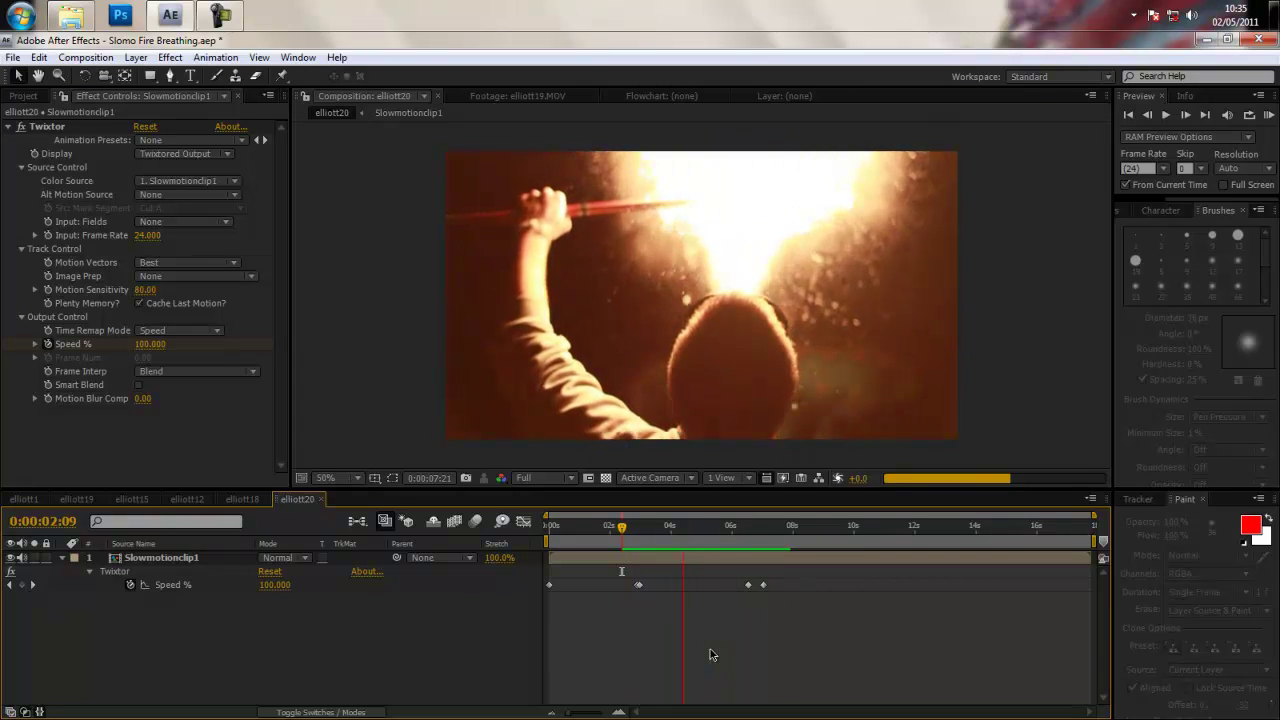
{"action": "key", "text": "space"}
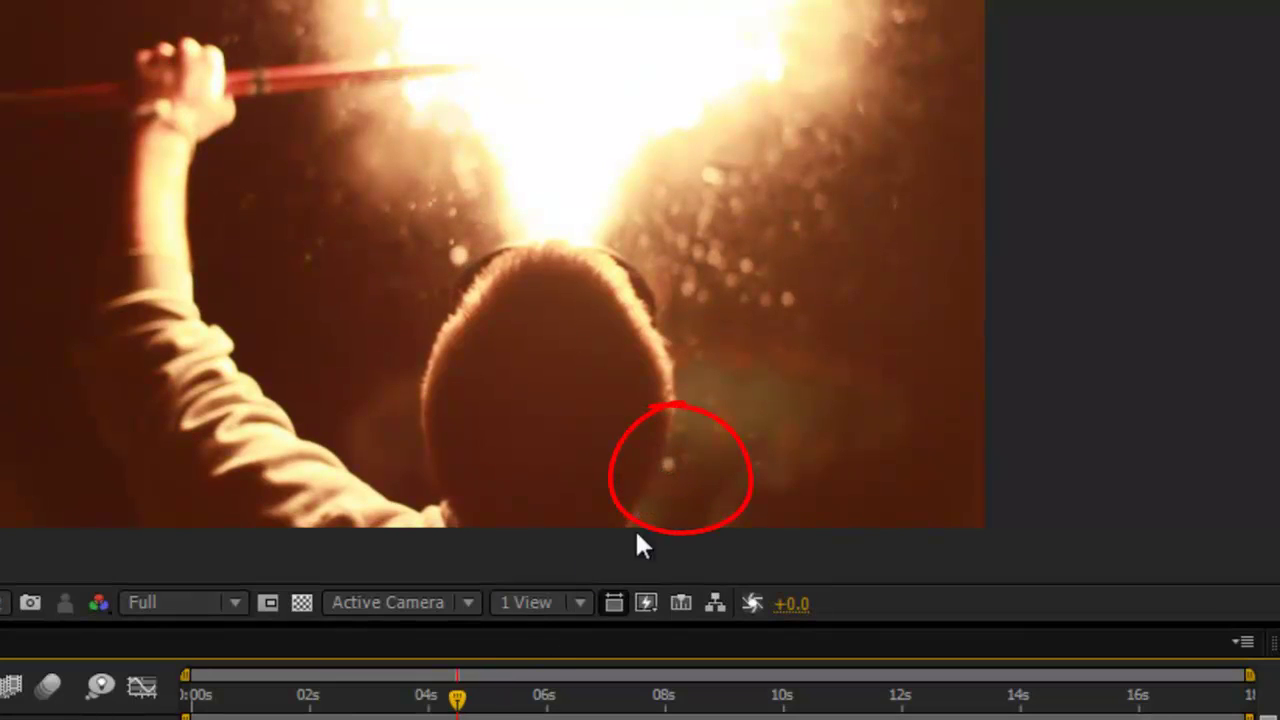
{"action": "left_click_drag", "start_coordinate": [458, 712], "coordinate": [548, 702]}
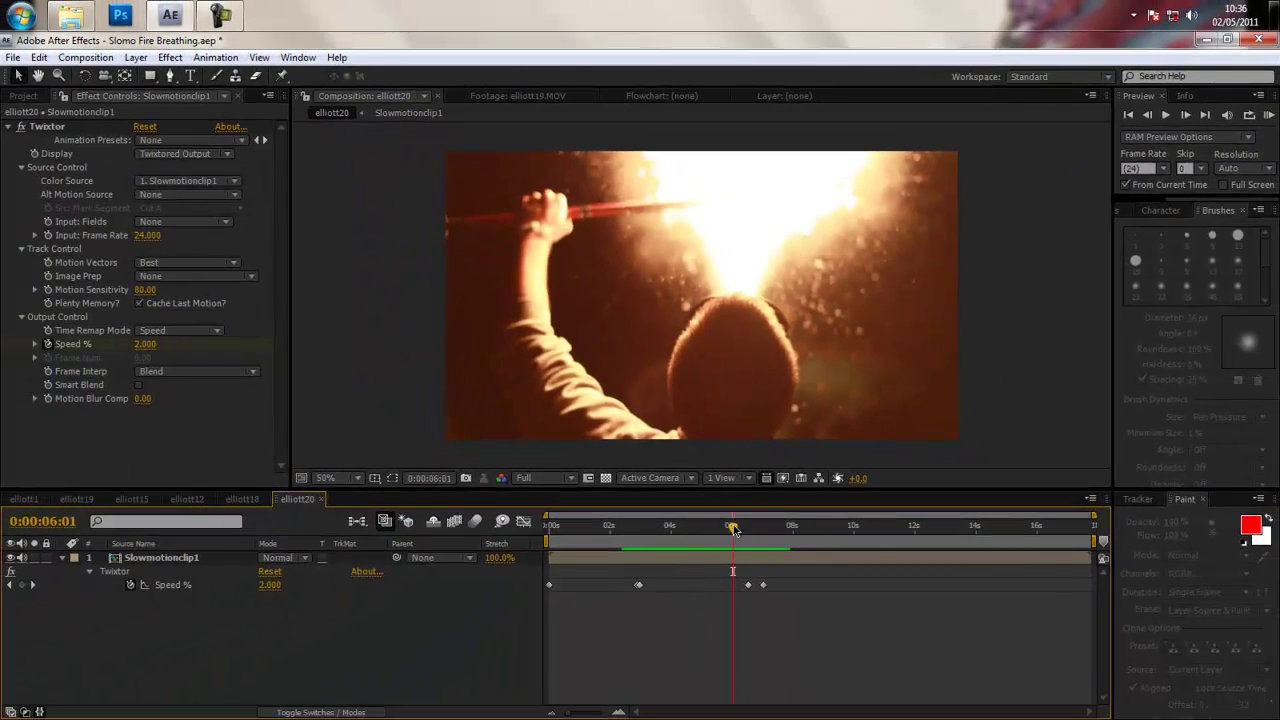
{"action": "left_click_drag", "start_coordinate": [733, 530], "coordinate": [763, 528]}
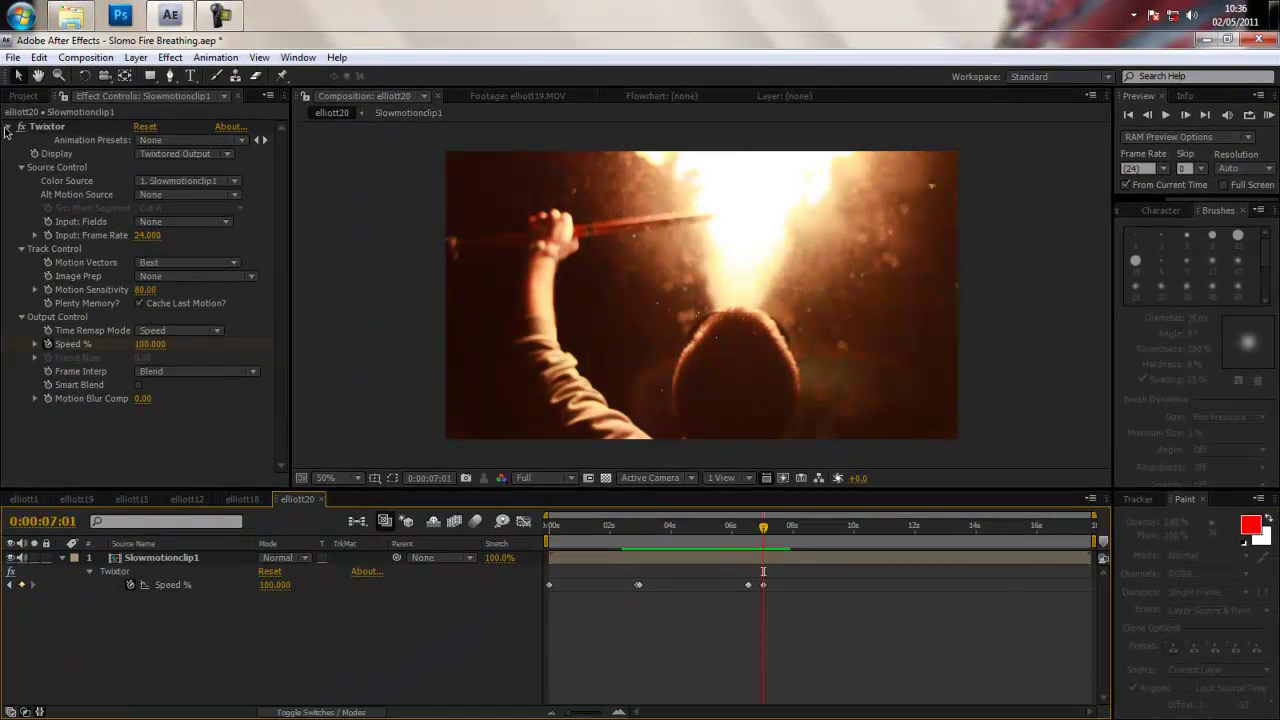
Step: Import elliott19 Slow.mov from the Firebreathing Short folder into the After Effects Project panel
{"action": "left_click", "coordinate": [70, 15]}
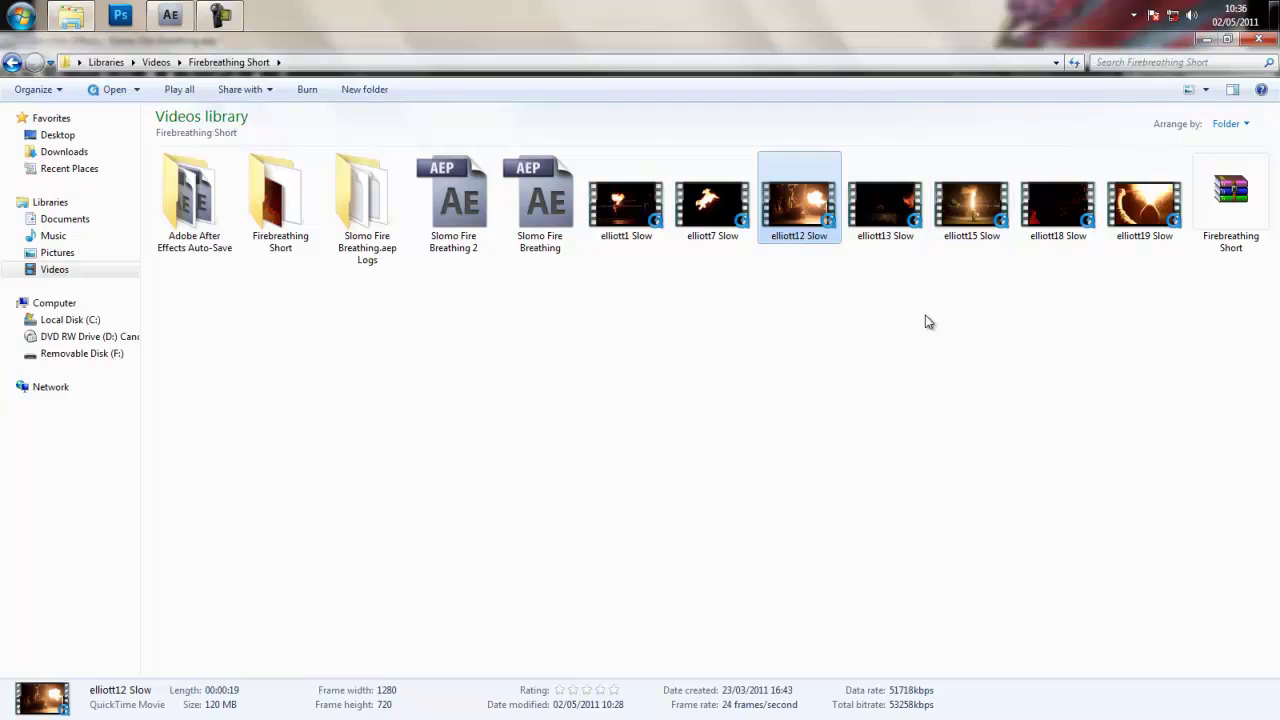
{"action": "left_click_drag", "start_coordinate": [1144, 205], "coordinate": [33, 391]}
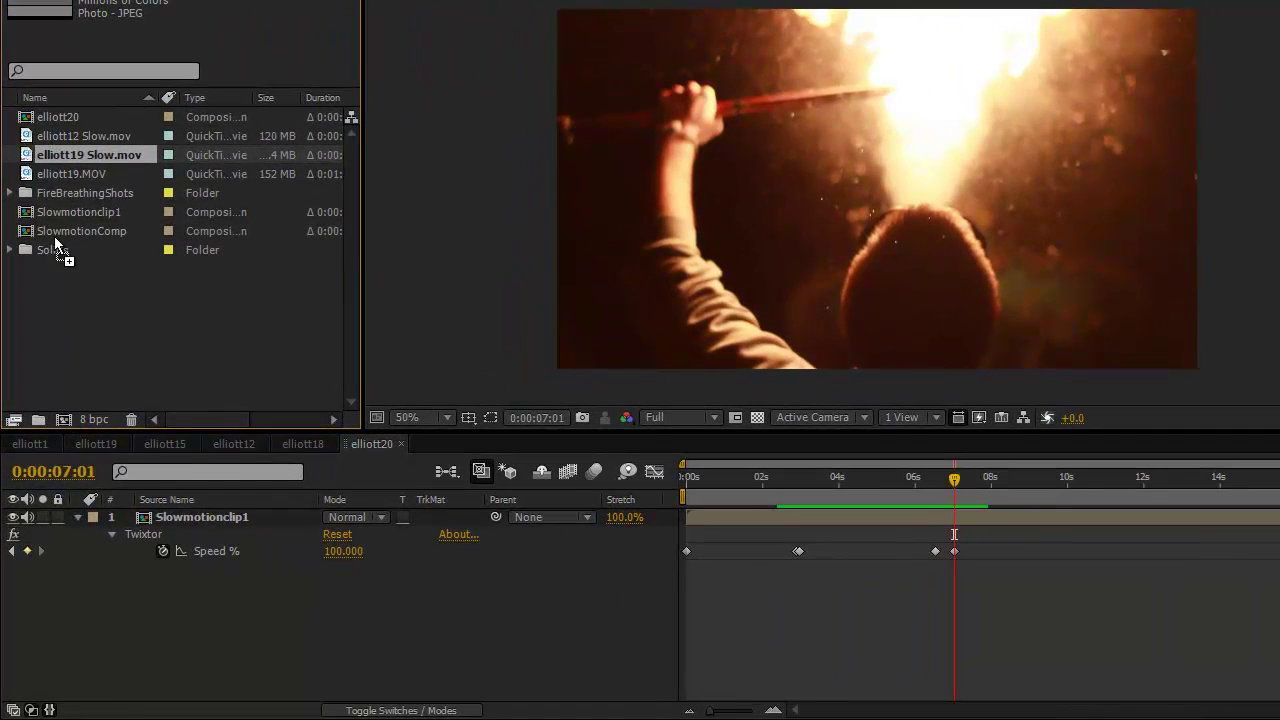
Step: Create an elliott19 Slow comp from elliott19 Slow.mov, pick Clone Stamp, and go to 0:00:02:09
{"action": "left_click_drag", "start_coordinate": [57, 263], "coordinate": [62, 420]}
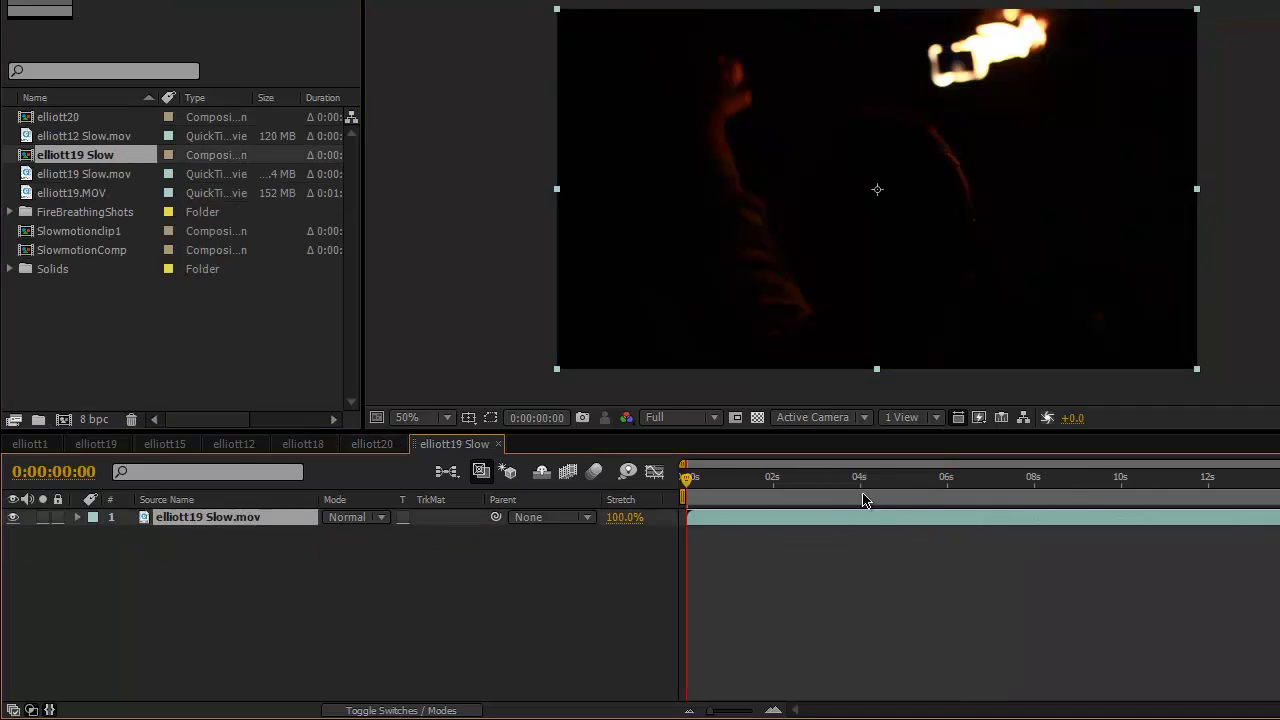
{"action": "mouse_move", "coordinate": [849, 492]}
{"action": "left_mouse_down"}
{"action": "mouse_move", "coordinate": [926, 491]}
{"action": "mouse_move", "coordinate": [838, 487]}
{"action": "mouse_move", "coordinate": [951, 491]}
{"action": "mouse_move", "coordinate": [873, 493]}
{"action": "left_mouse_up"}
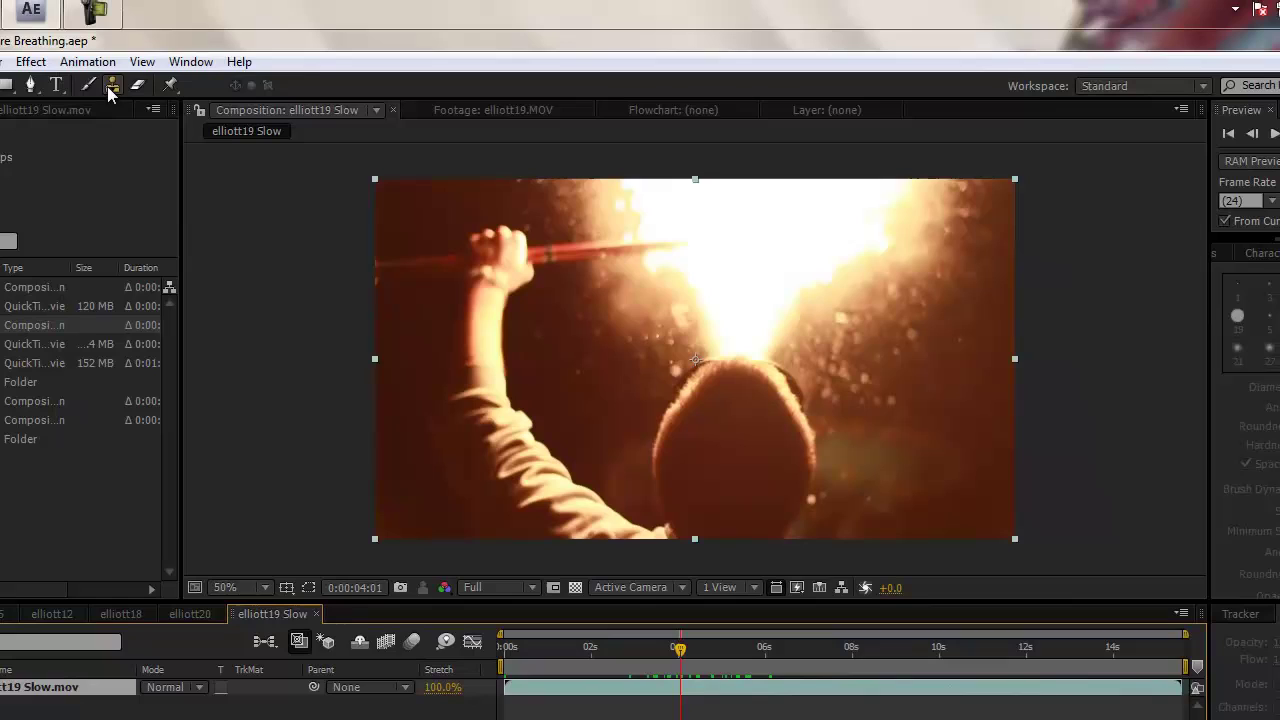
{"action": "left_click", "coordinate": [111, 86]}
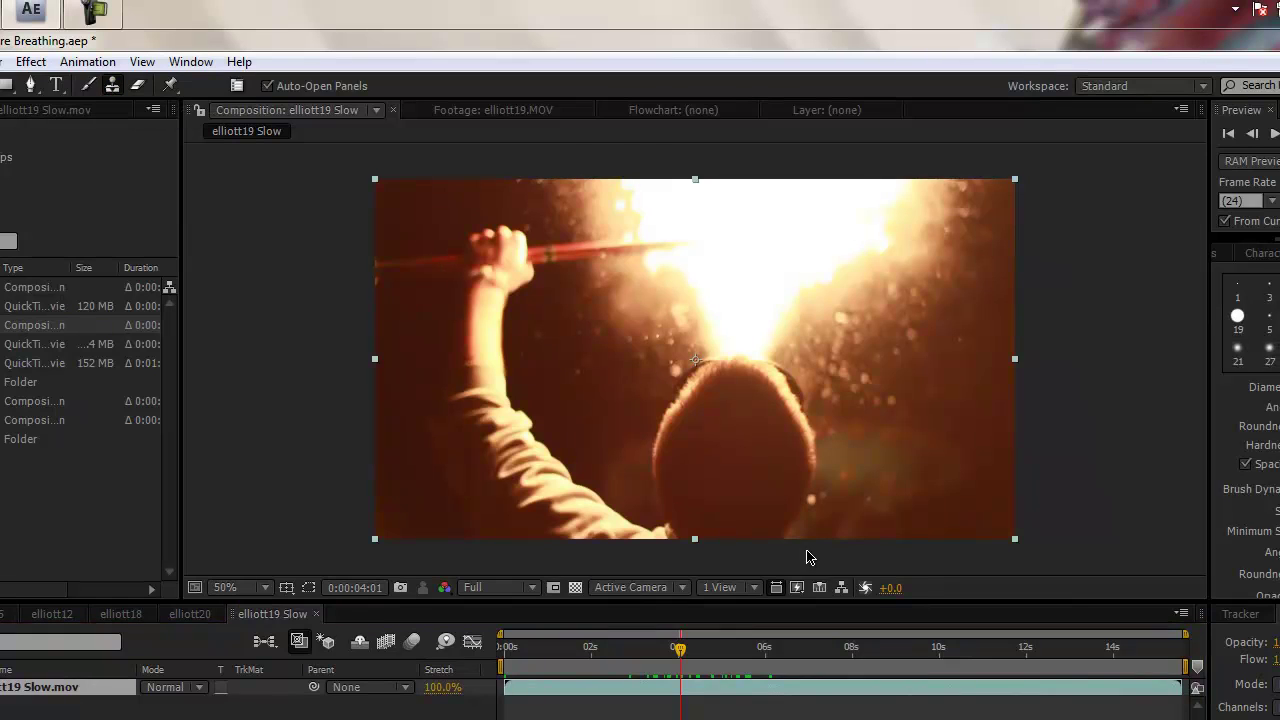
{"action": "left_click_drag", "start_coordinate": [679, 653], "coordinate": [608, 668]}
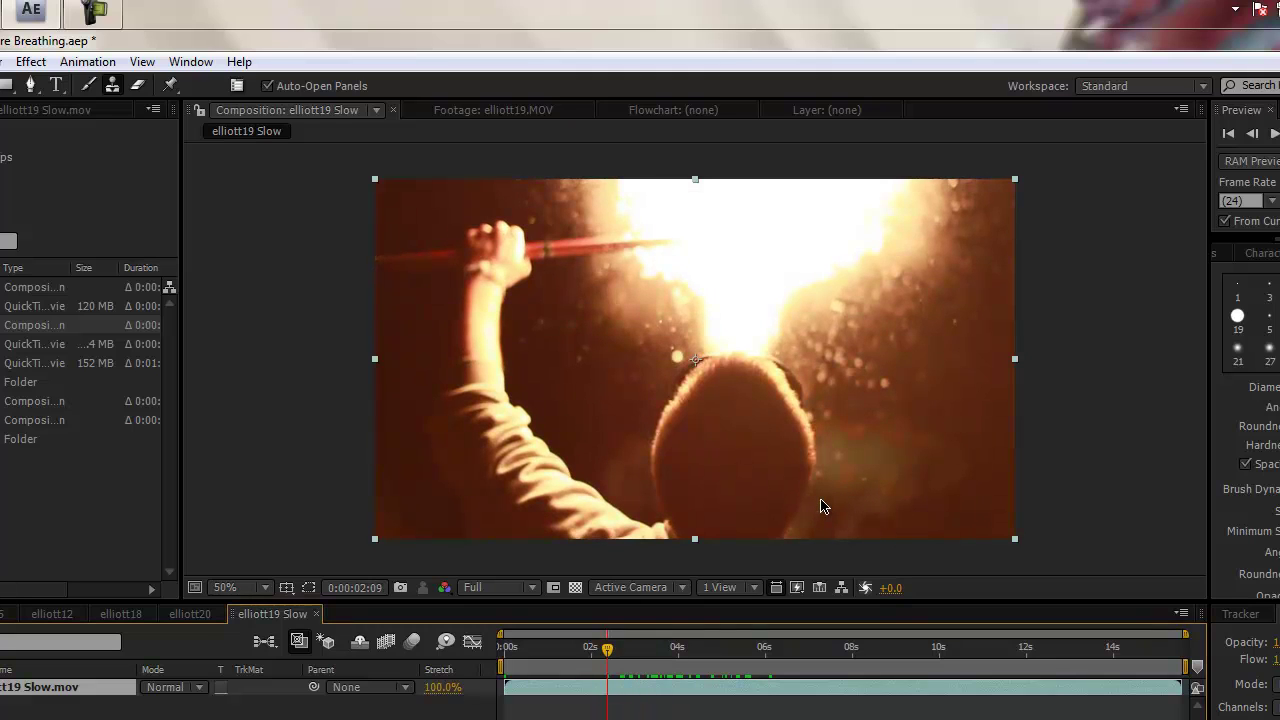
Step: In the Layer panel, set a clone source and paint out artifacts frame by frame from 0:00:04:03
{"action": "double_click", "coordinate": [638, 688]}
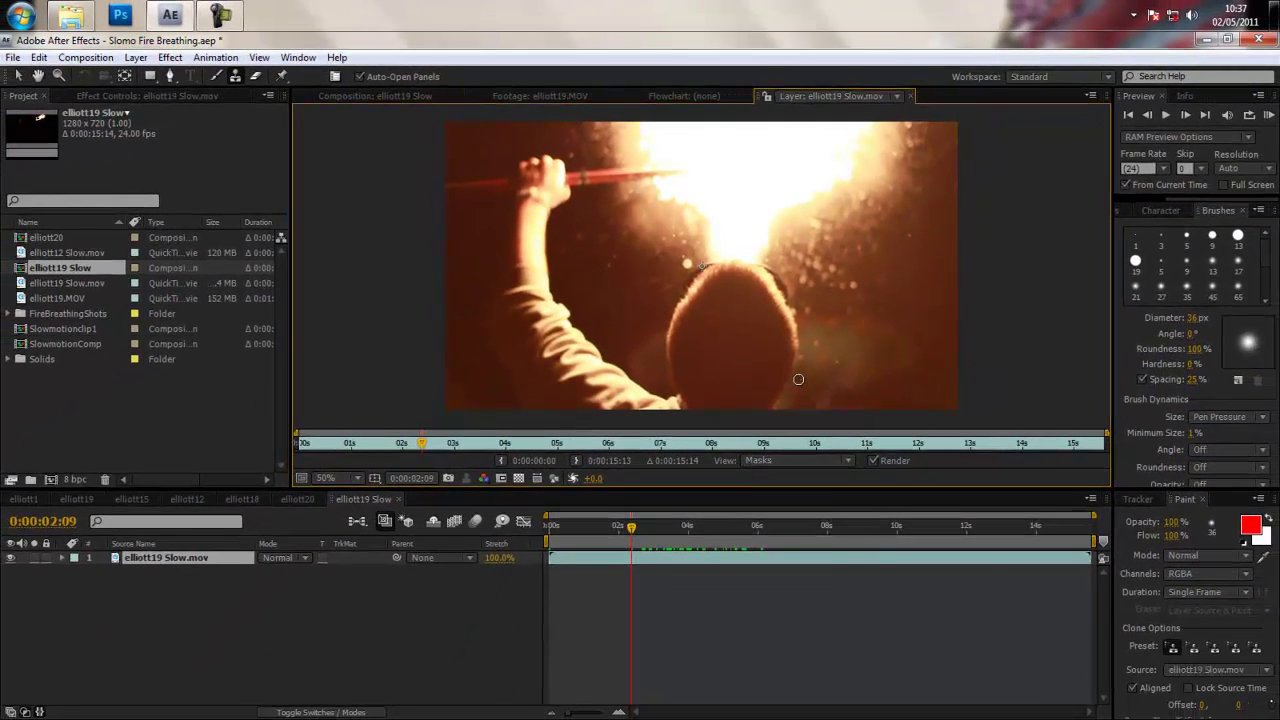
{"action": "left_click", "coordinate": [798, 379], "text": "alt"}
{"action": "left_click_drag", "start_coordinate": [632, 527], "coordinate": [690, 527]}
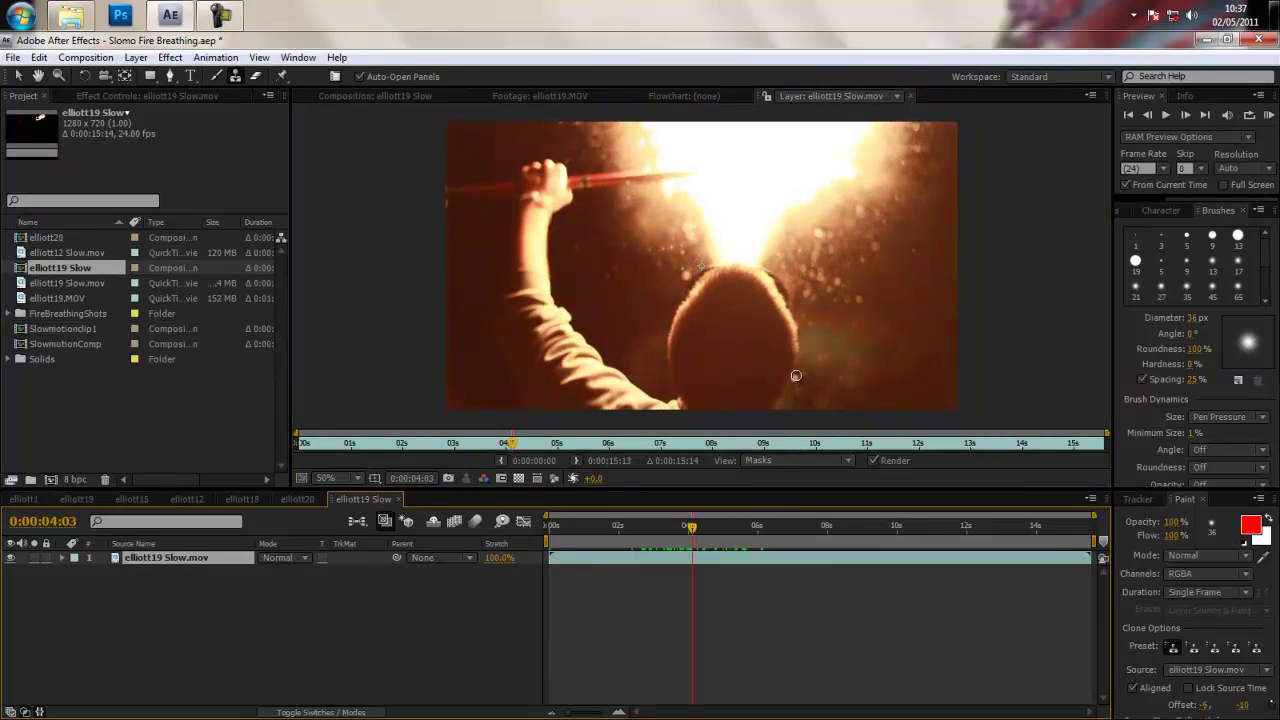
{"action": "left_click", "coordinate": [796, 376]}
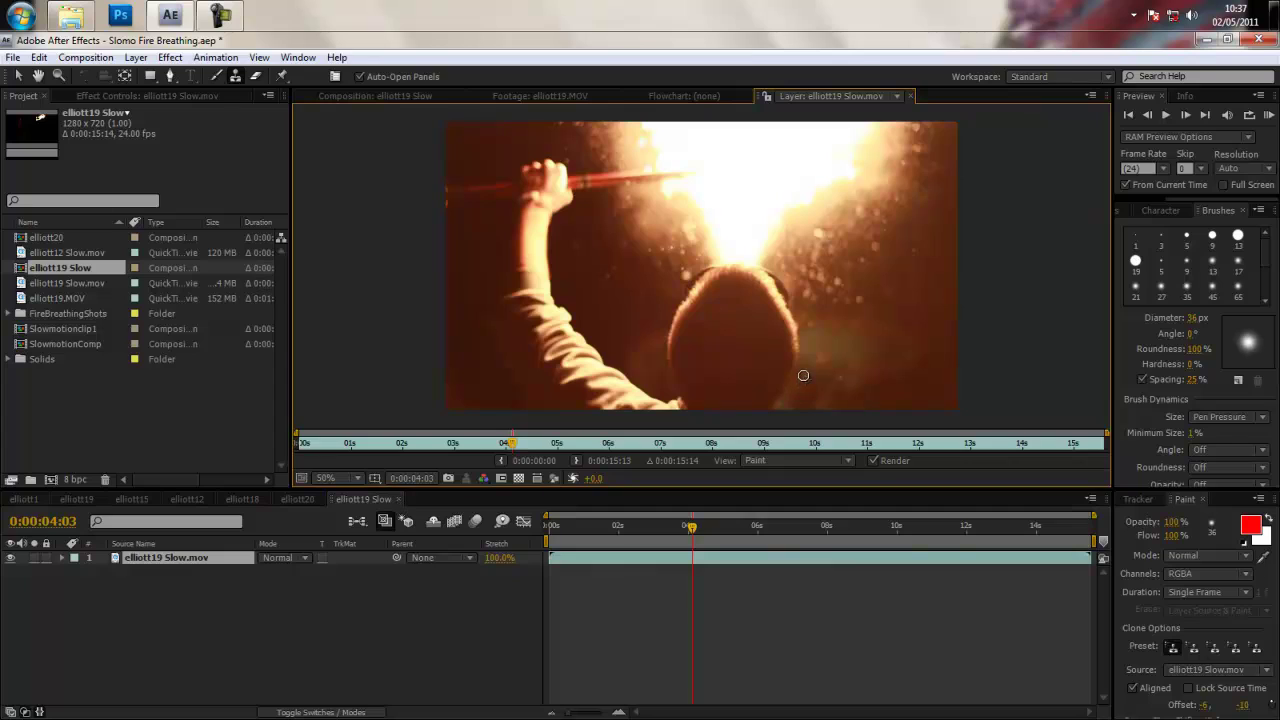
{"action": "left_click", "coordinate": [693, 527]}
{"action": "key", "text": "Page_Down"}
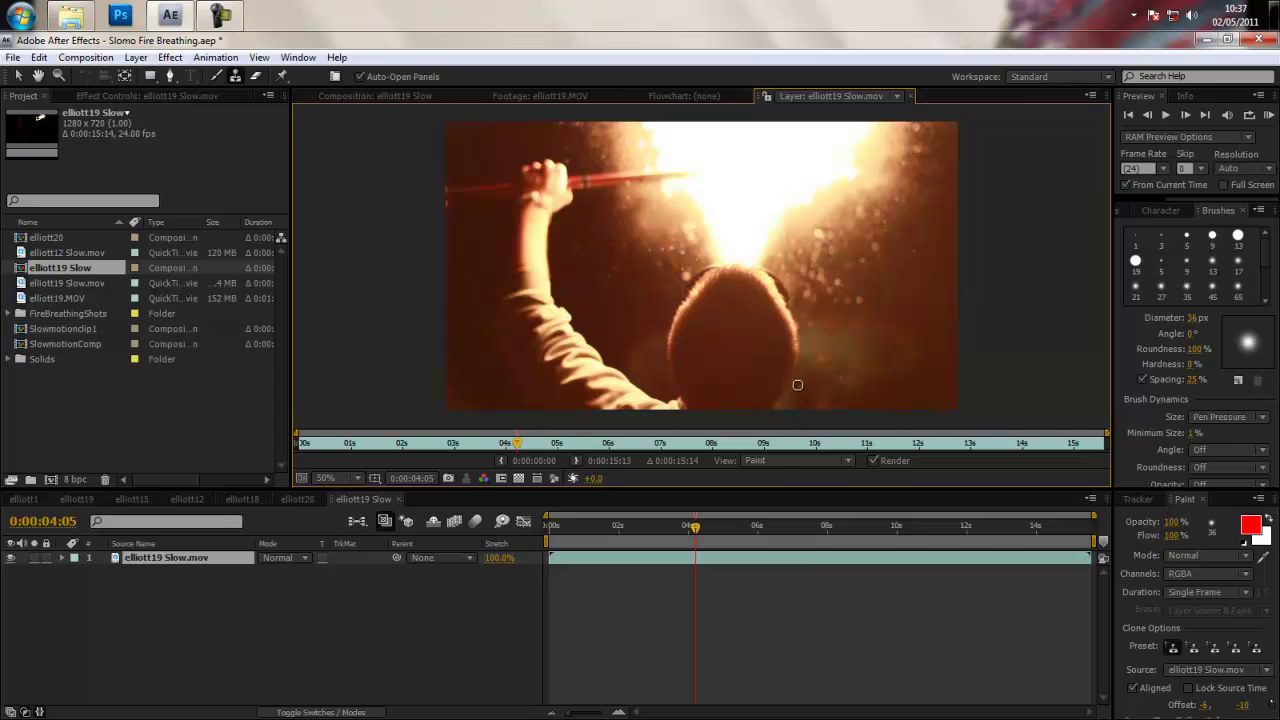
{"action": "key", "text": "Page_Down"}
{"action": "key", "text": "Page_Down"}
{"action": "key", "text": "Page_Down"}
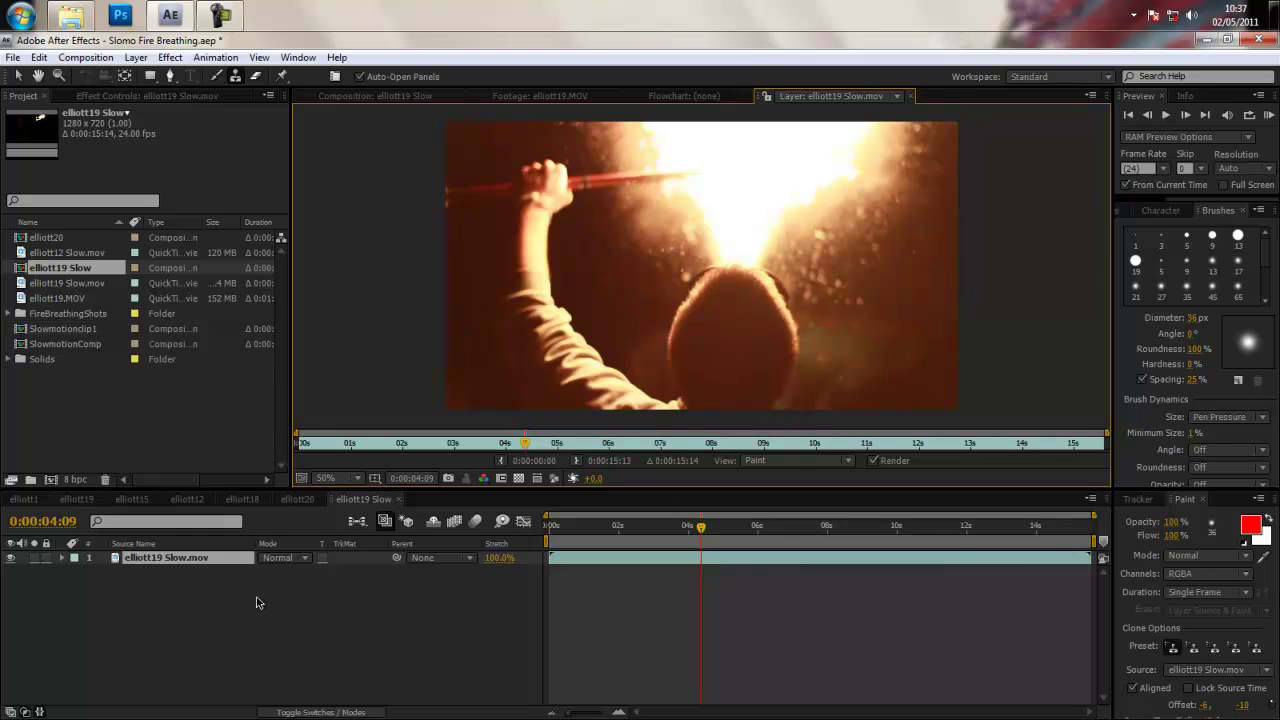
Step: Close the elliott19 Slow composition and switch to the elliott15 composition
{"action": "left_click", "coordinate": [398, 499]}
{"action": "left_click", "coordinate": [80, 499]}
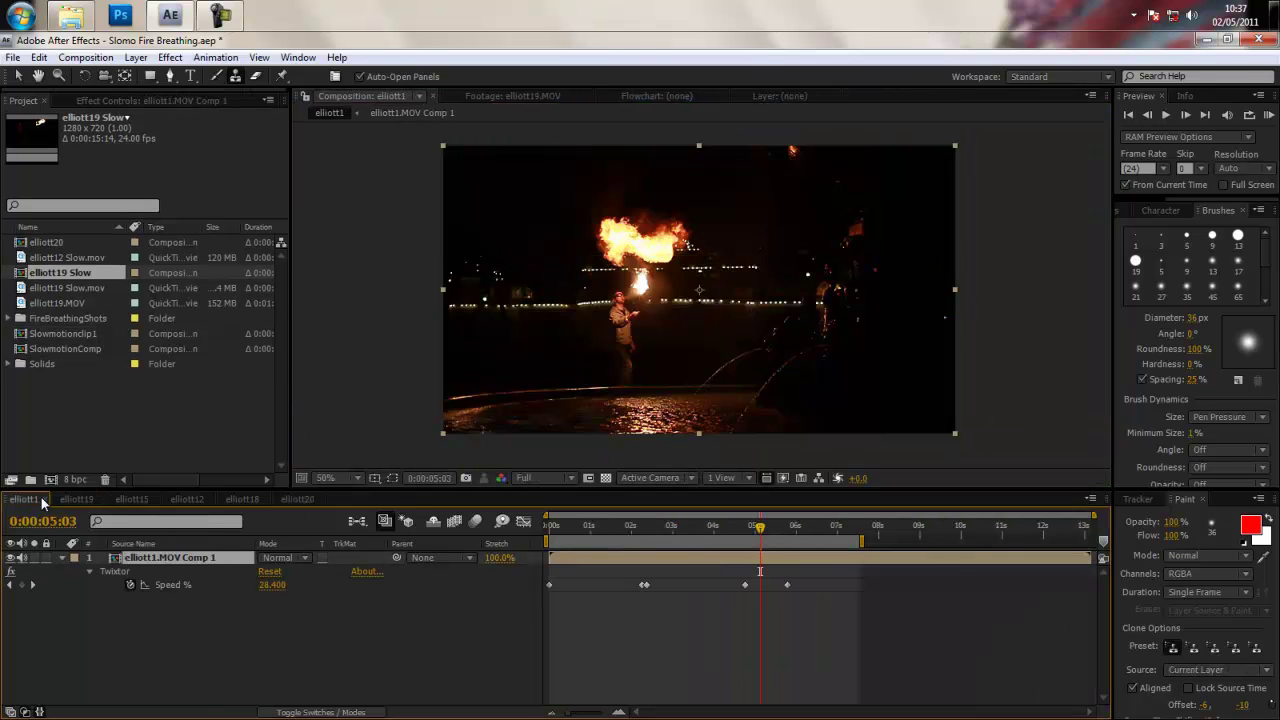
{"action": "left_click", "coordinate": [131, 499]}
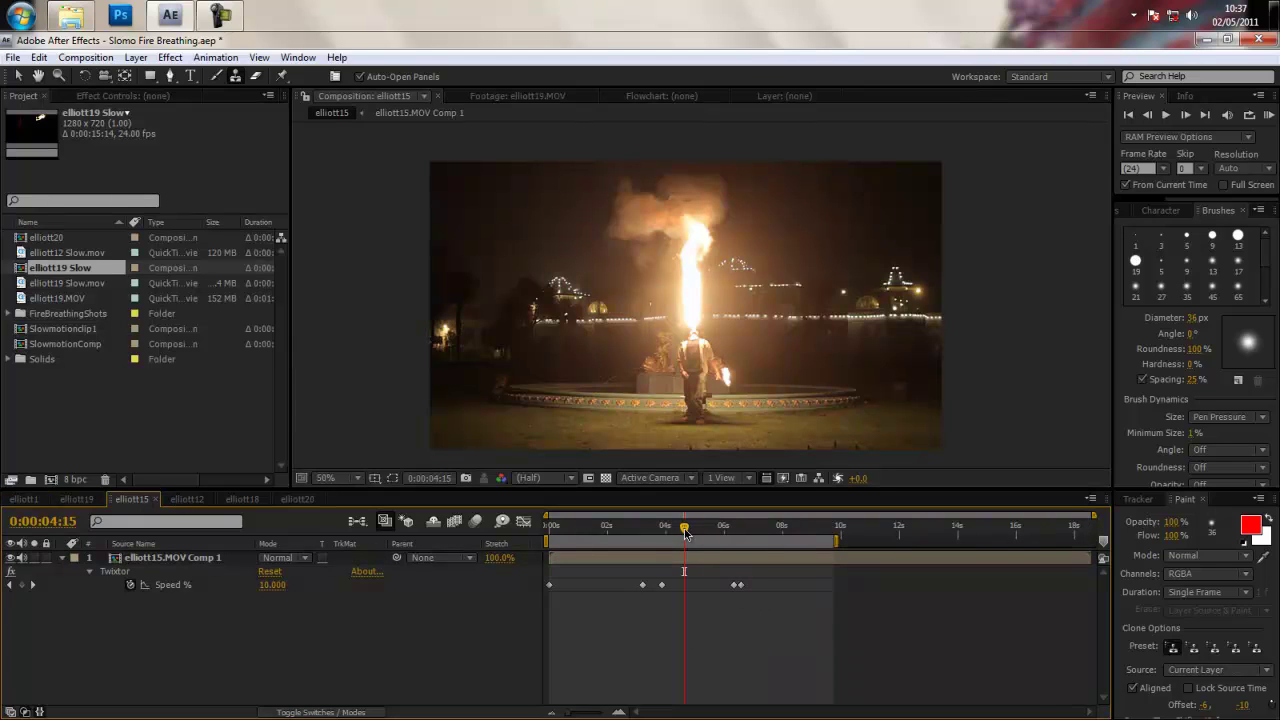
Step: RAM-preview elliott15 from 0:00:05:18, then show its layer's Effect Controls at 0:00:04:18
{"action": "left_click_drag", "start_coordinate": [692, 534], "coordinate": [558, 537]}
{"action": "key", "text": "space"}
{"action": "key", "text": "KP_0"}
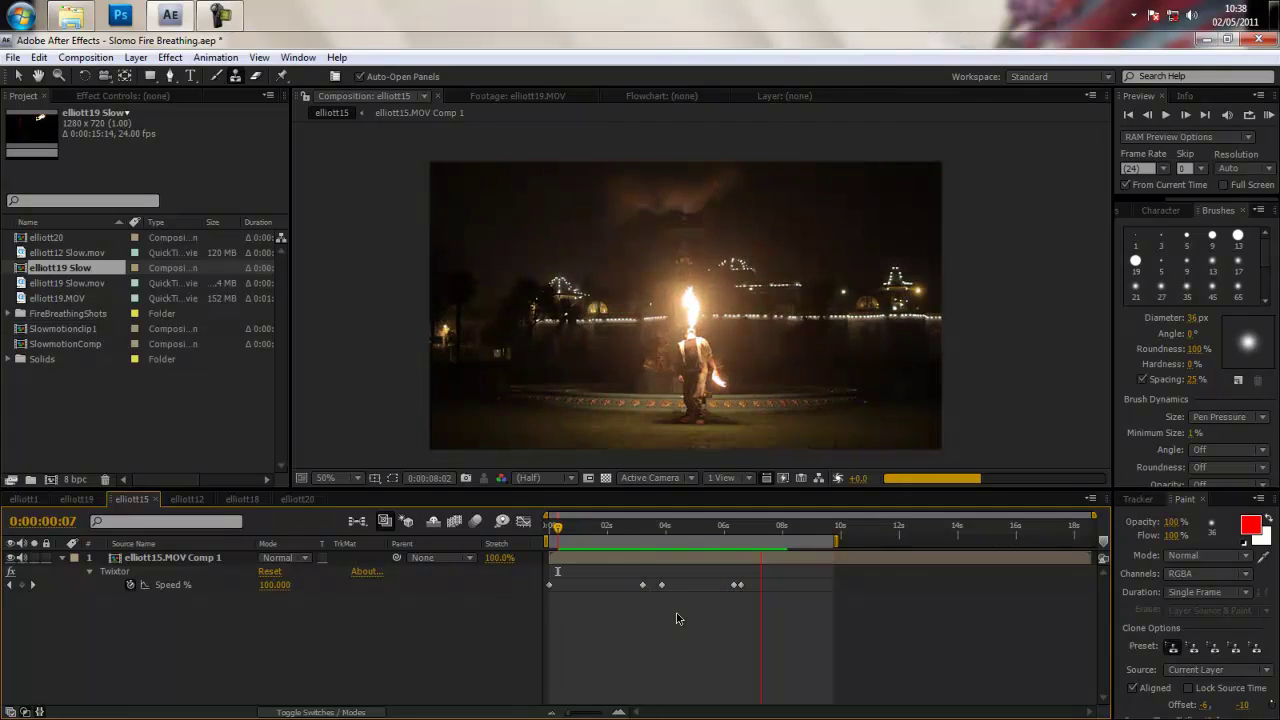
{"action": "left_click", "coordinate": [688, 530]}
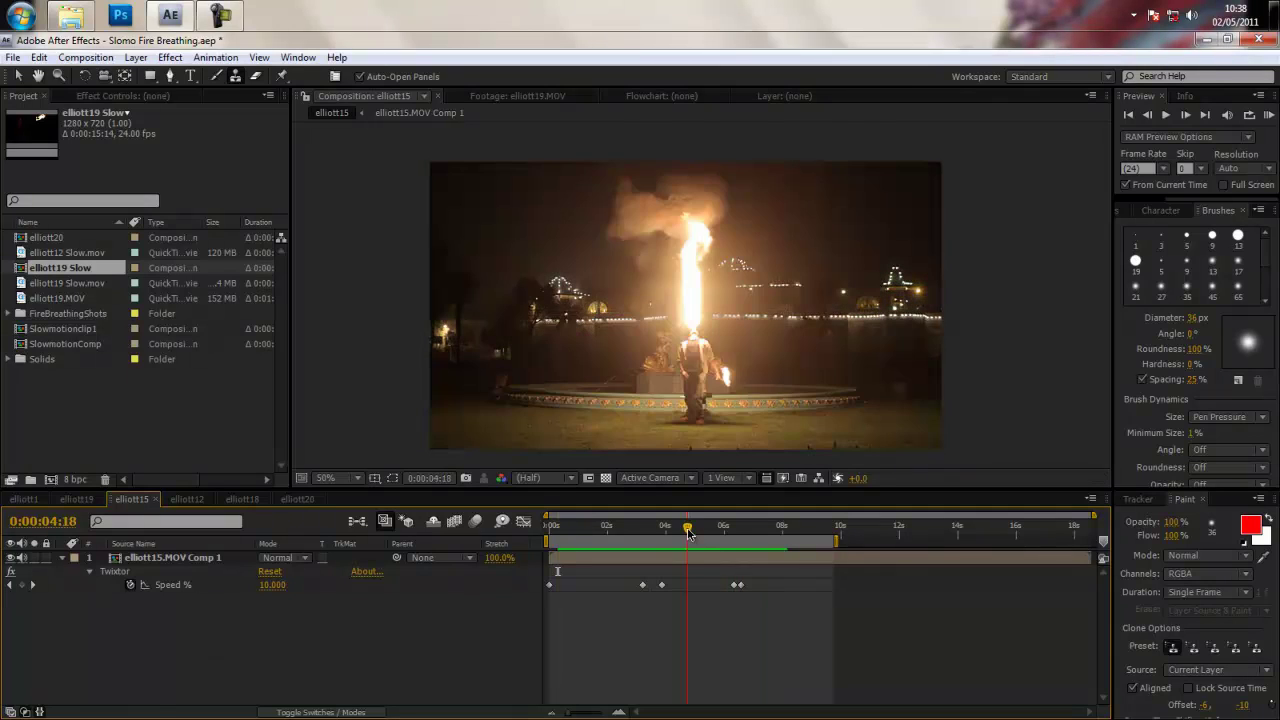
{"action": "left_click", "coordinate": [111, 95]}
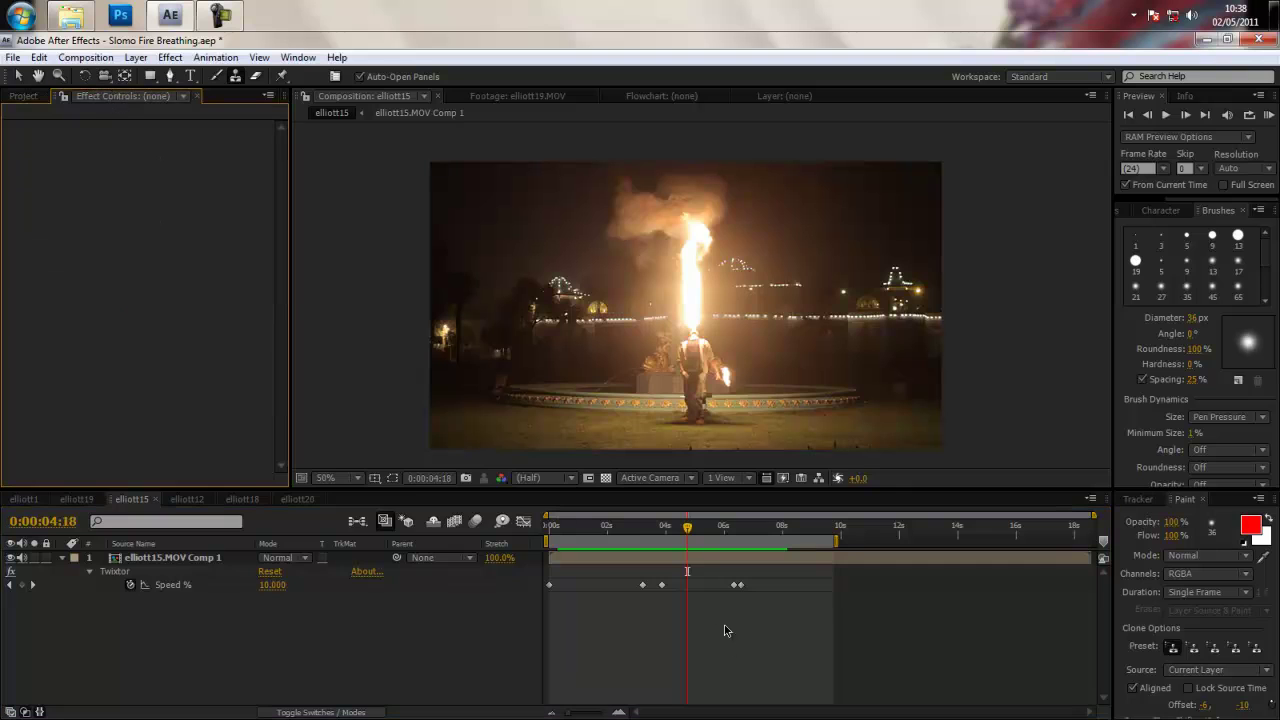
{"action": "left_click", "coordinate": [685, 560]}
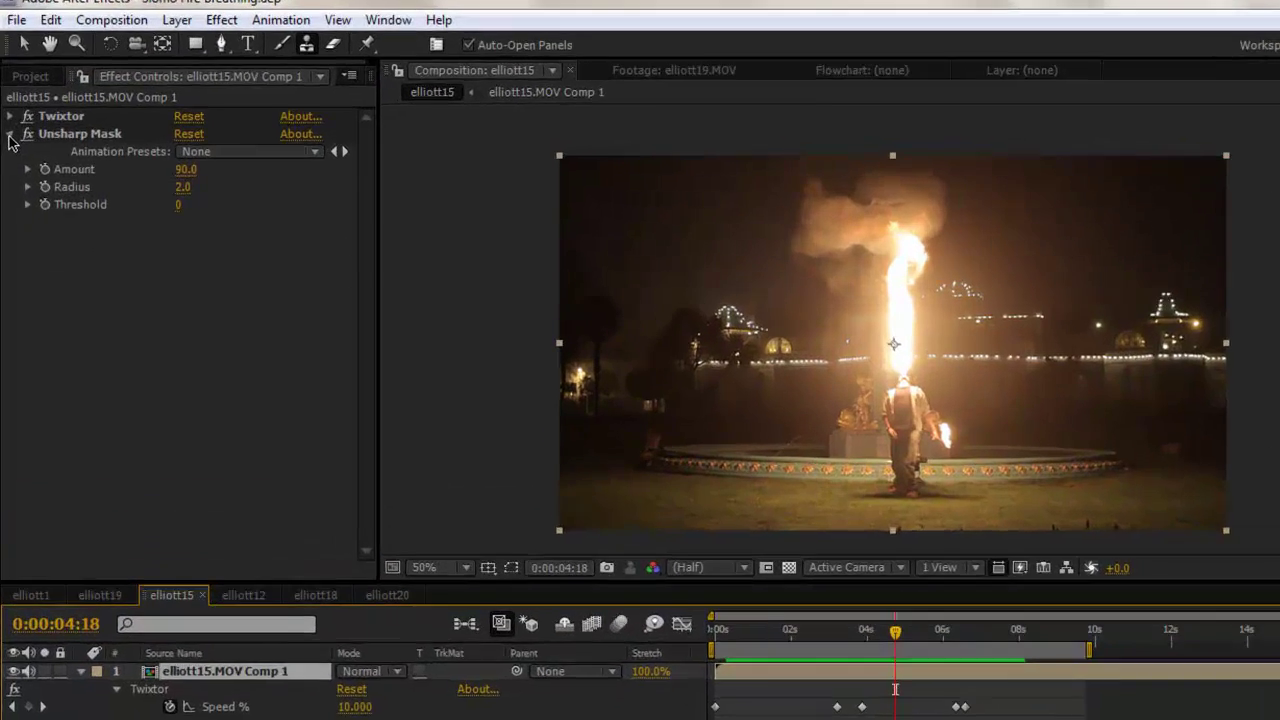
Step: Add a Twixtor Speed % keyframe of 2 at 0:00:05:01 and play to check the slowdown
{"action": "left_click", "coordinate": [8, 145]}
{"action": "left_click", "coordinate": [8, 131]}
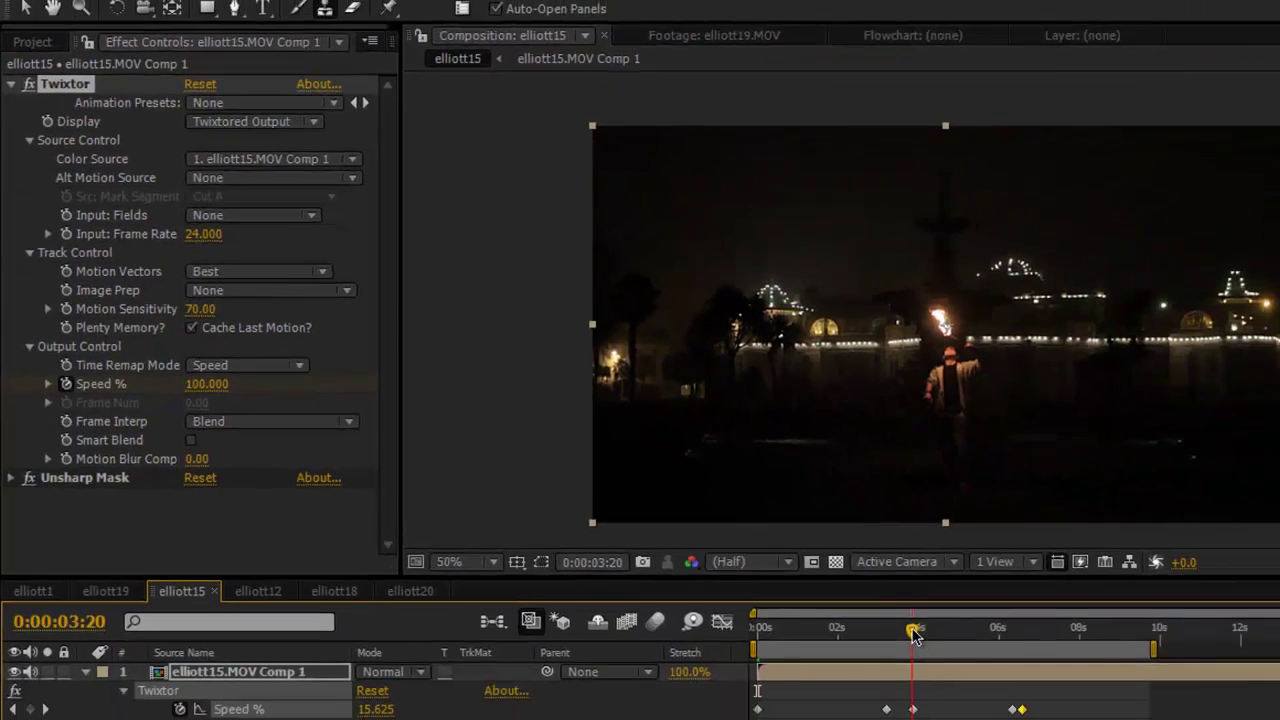
{"action": "left_click", "coordinate": [831, 585]}
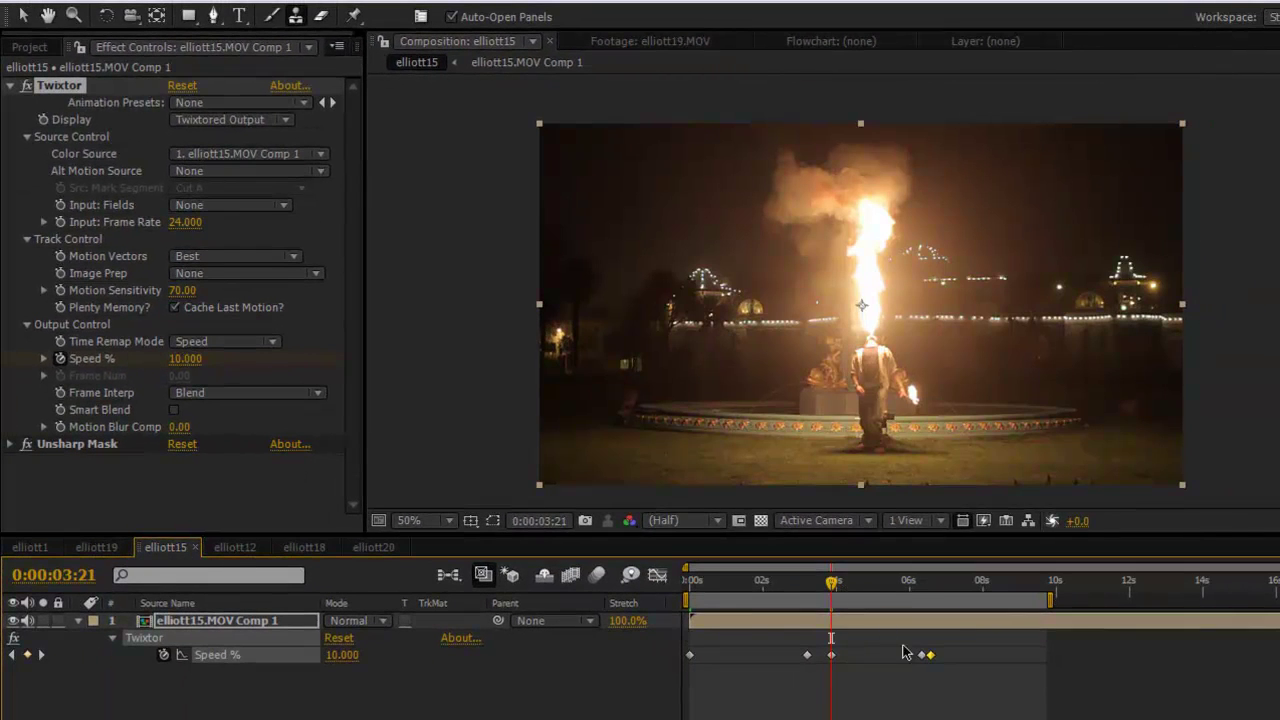
{"action": "left_click_drag", "start_coordinate": [898, 592], "coordinate": [925, 588]}
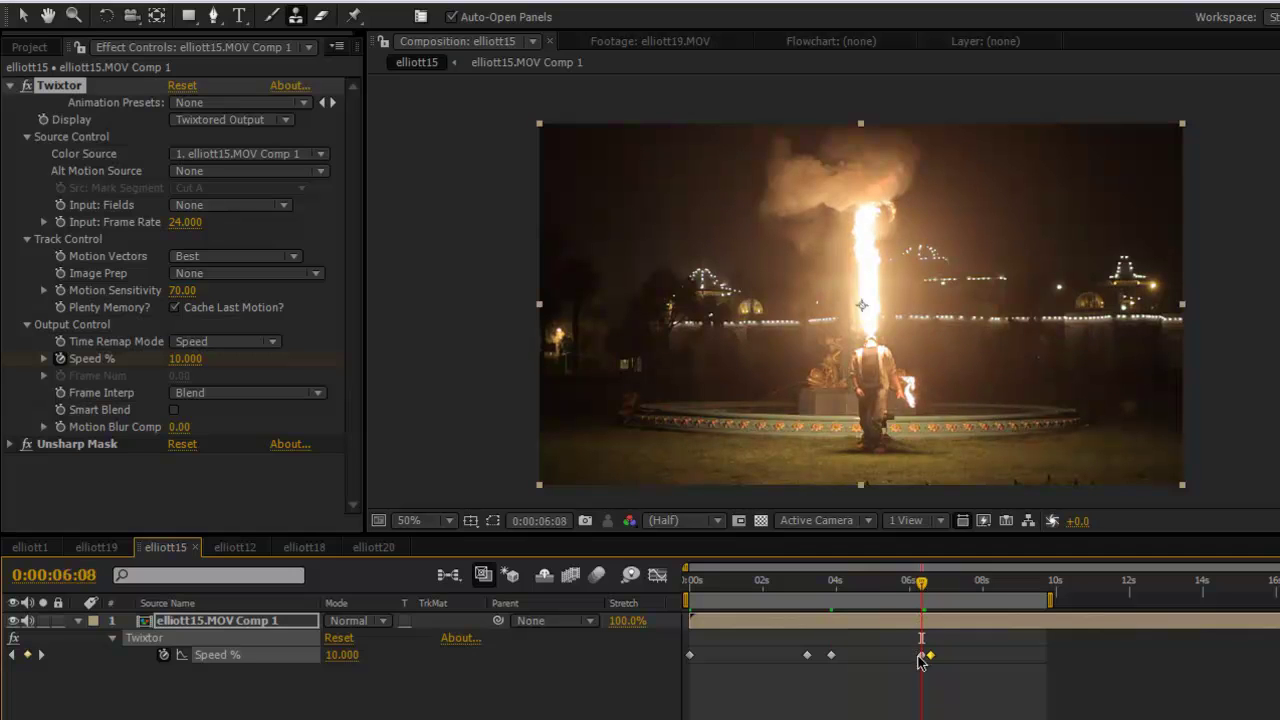
{"action": "left_click", "coordinate": [876, 588]}
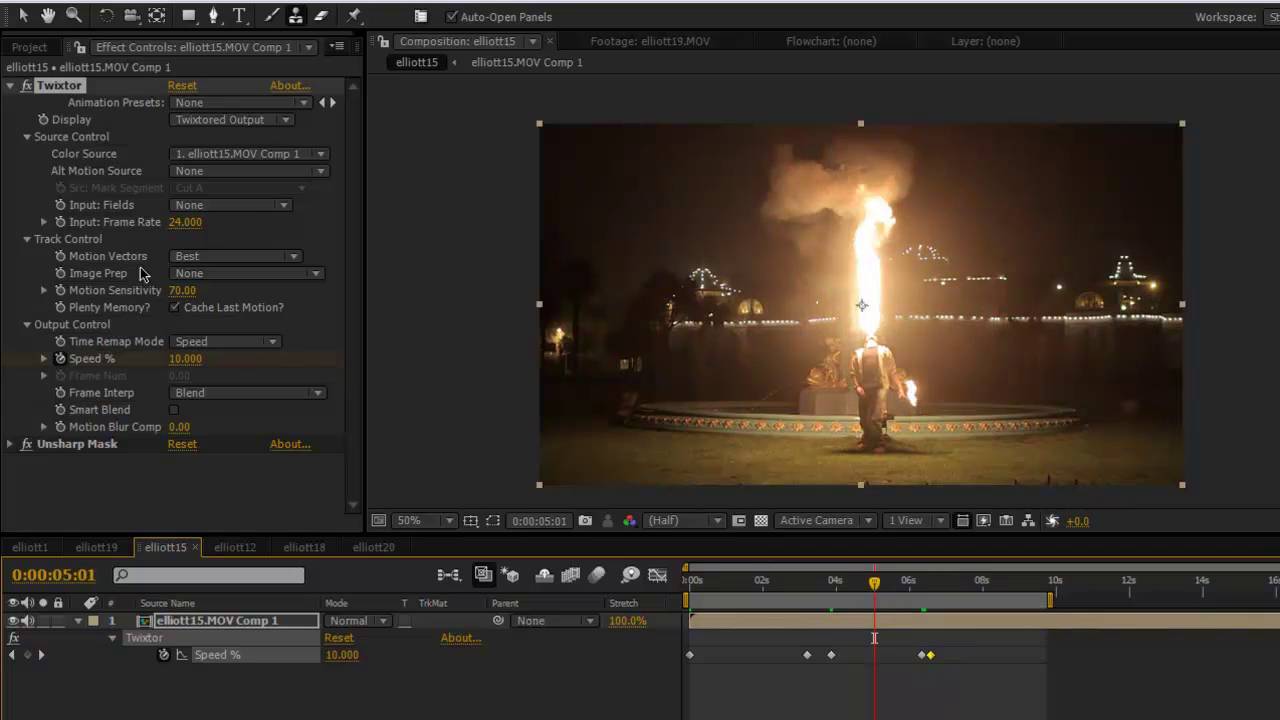
{"action": "left_click", "coordinate": [186, 358]}
{"action": "type", "text": "2"}
{"action": "key", "text": "Return"}
{"action": "key", "text": "space"}
Step: Zoom into the flame and change Twixtor's Frame Interp from Blend to Nearest
{"action": "scroll", "coordinate": [932, 310], "scroll_direction": "up", "scroll_amount": 2}
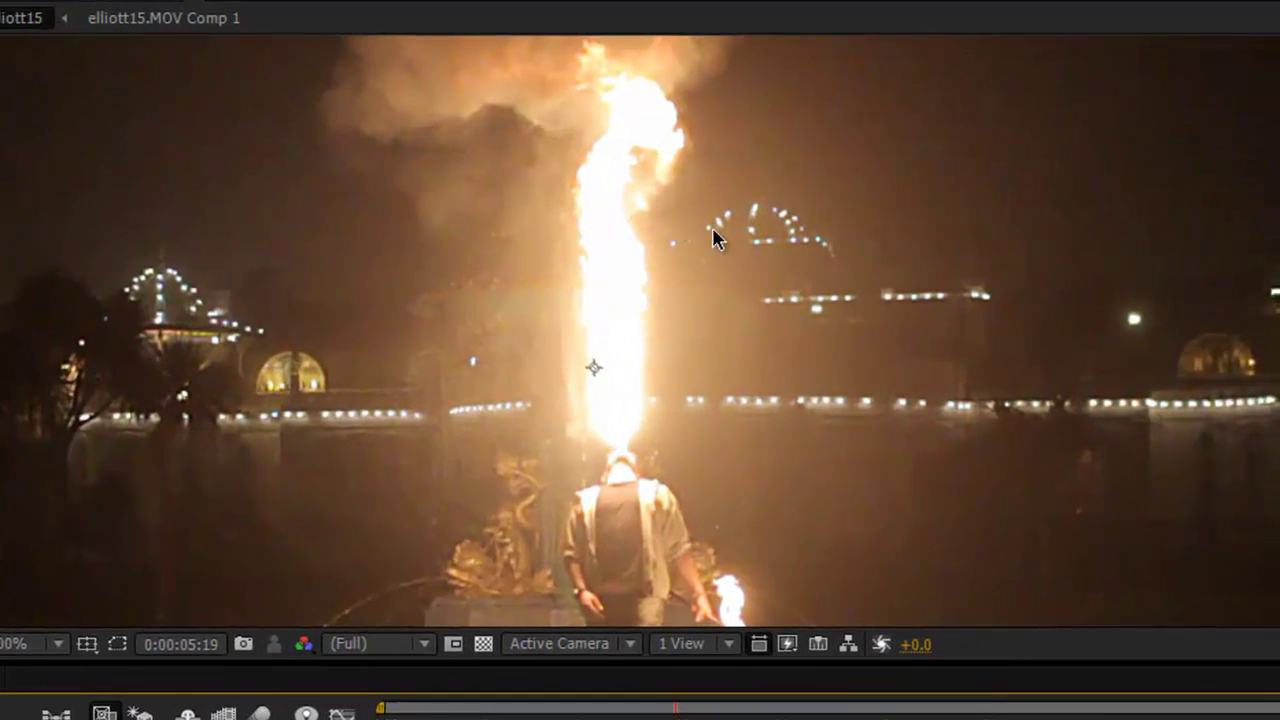
{"action": "left_click", "coordinate": [685, 290]}
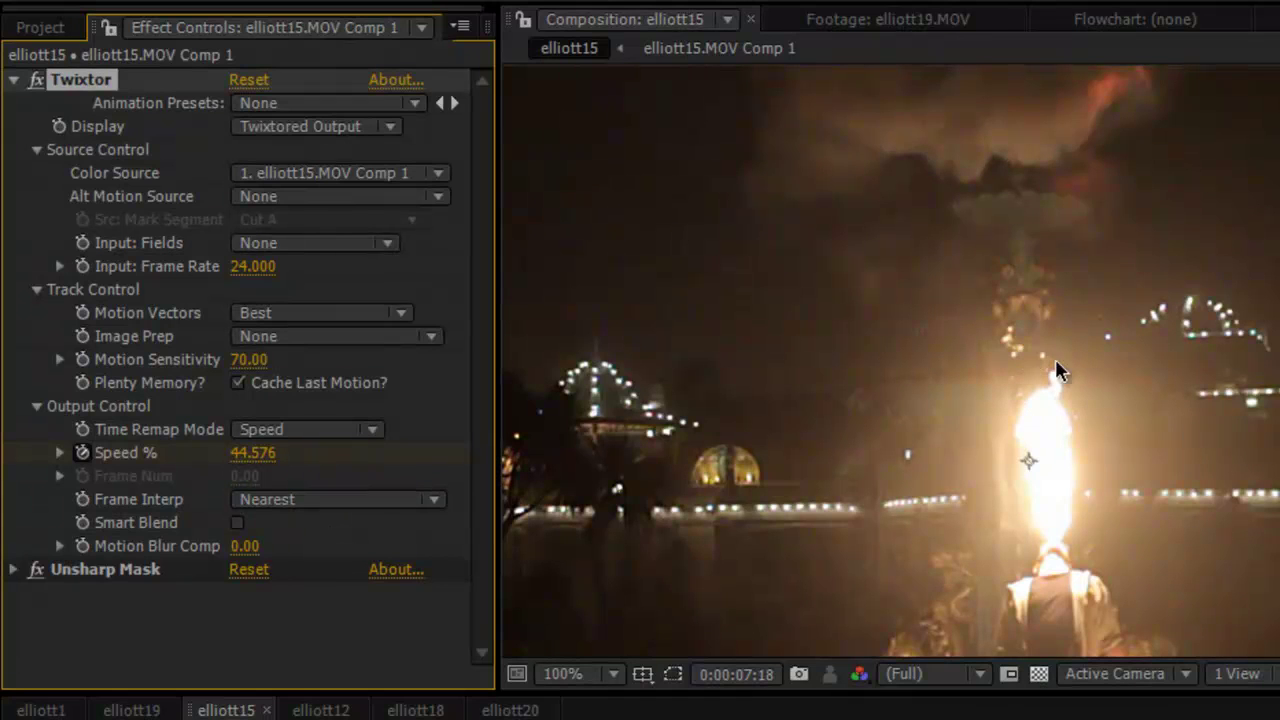
Step: Set Twixtor's Frame Interp to Blend with Smart Blend on, then magnify the view to 200%
{"action": "key", "text": "Page_Up"}
{"action": "key", "text": "Page_Up"}
{"action": "key", "text": "Page_Down"}
{"action": "key", "text": "Page_Down"}
{"action": "left_click", "coordinate": [302, 500]}
{"action": "left_click", "coordinate": [334, 540]}
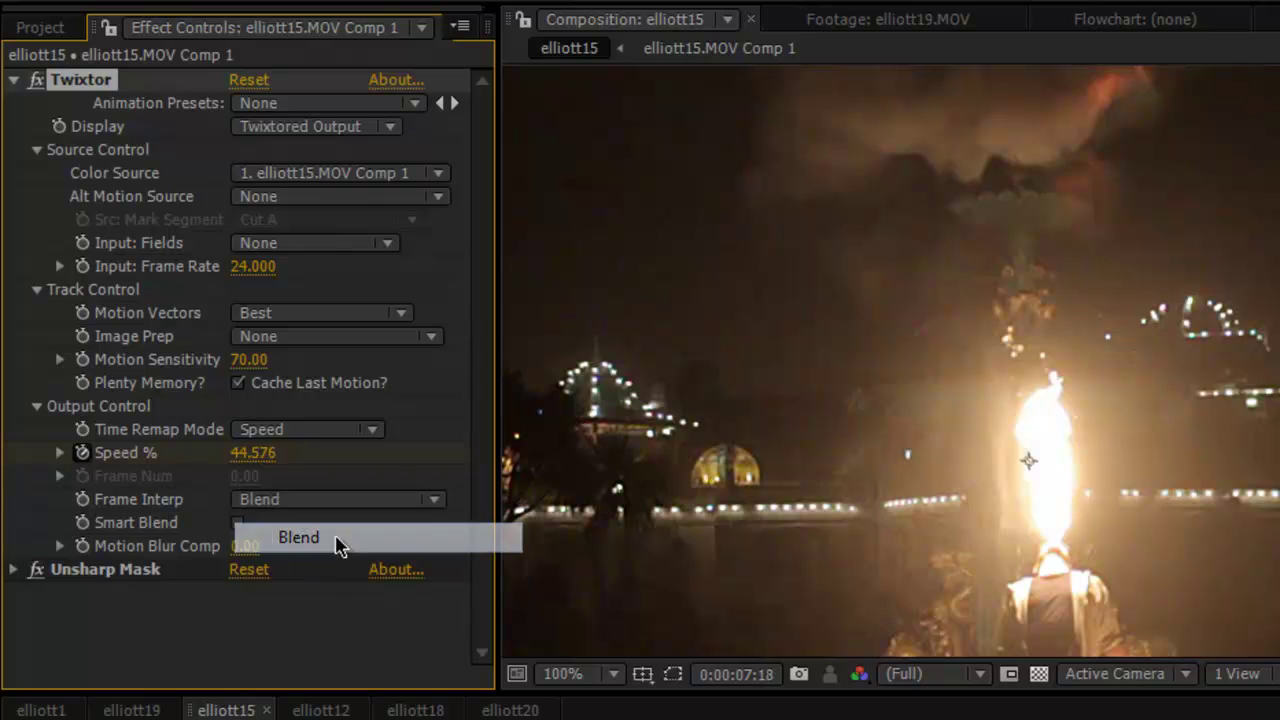
{"action": "left_click", "coordinate": [237, 522]}
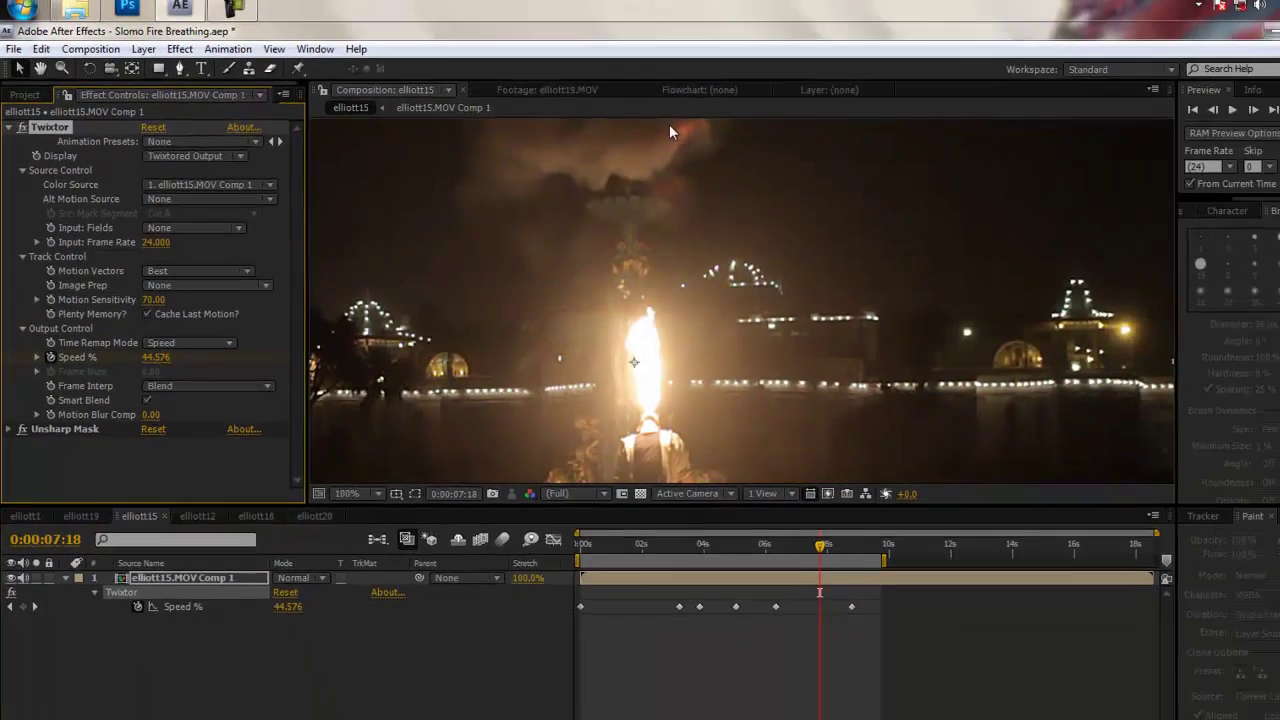
{"action": "key", "text": "."}
{"action": "scroll", "coordinate": [566, 147], "scroll_direction": "down", "scroll_amount": 3}
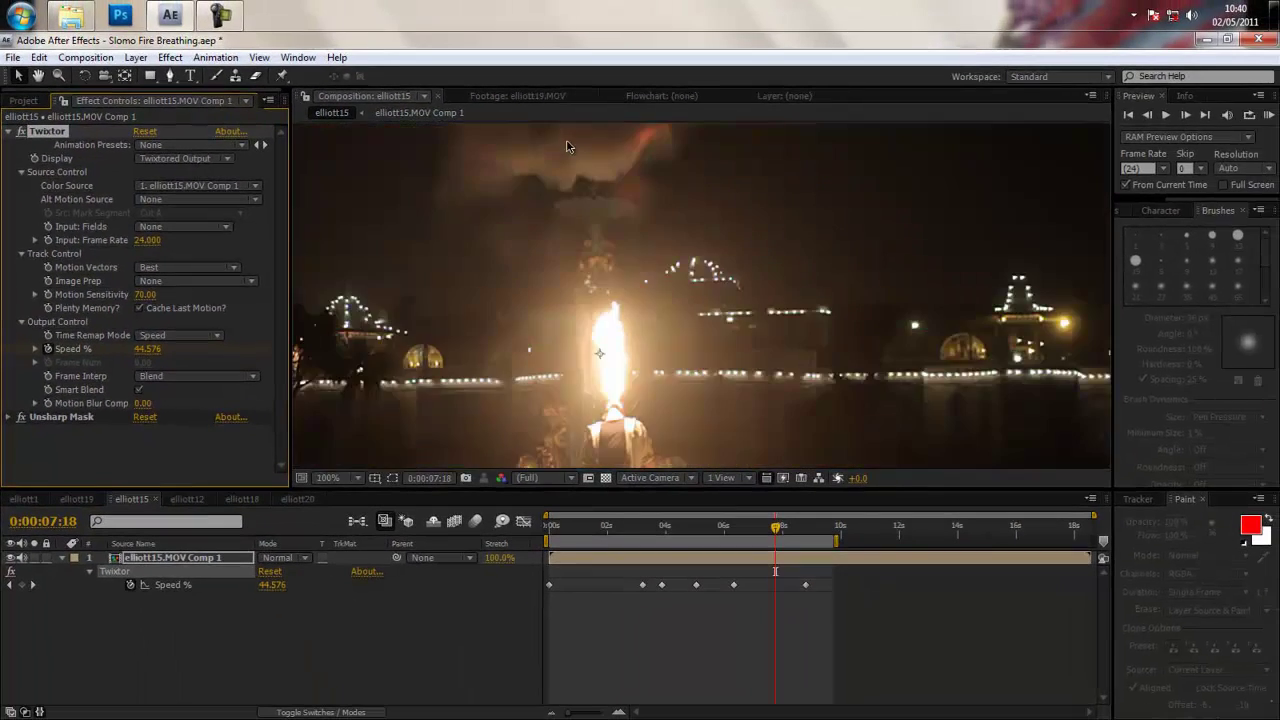
Step: Uncheck Twixtor's Smart Blend and move the playhead back to 0:00:04:07
{"action": "left_click", "coordinate": [140, 390]}
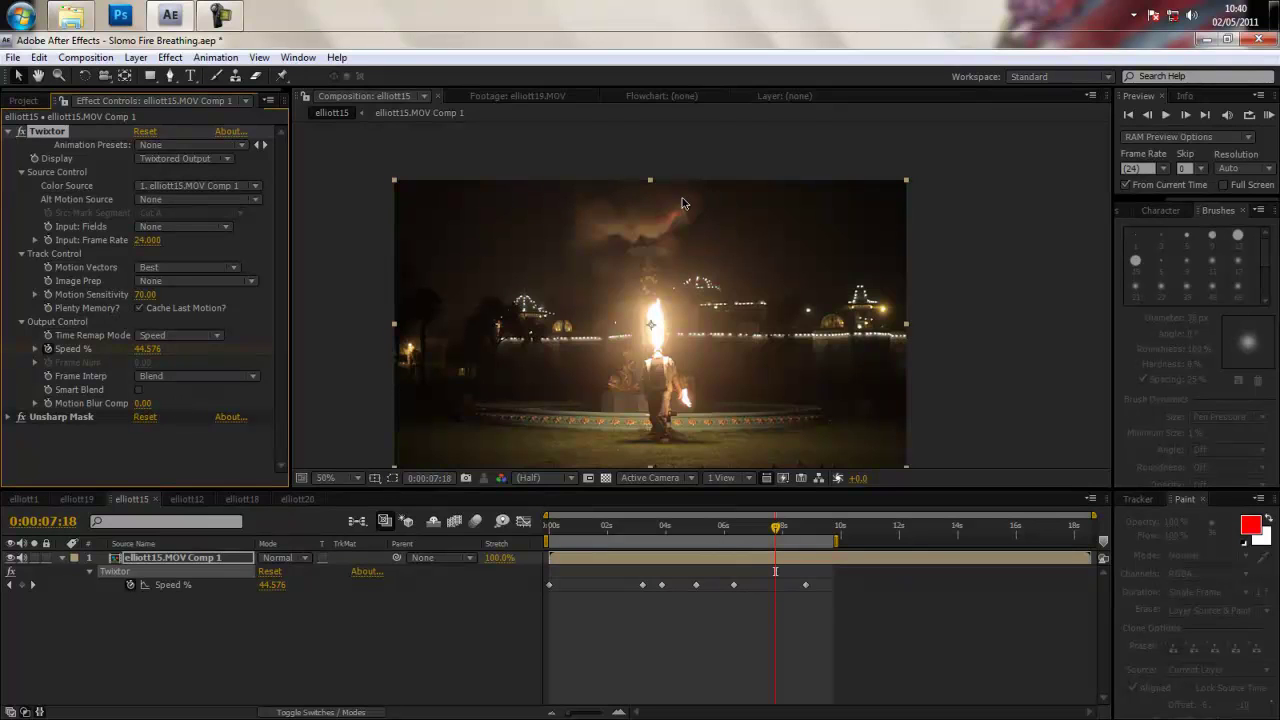
{"action": "left_click", "coordinate": [139, 391]}
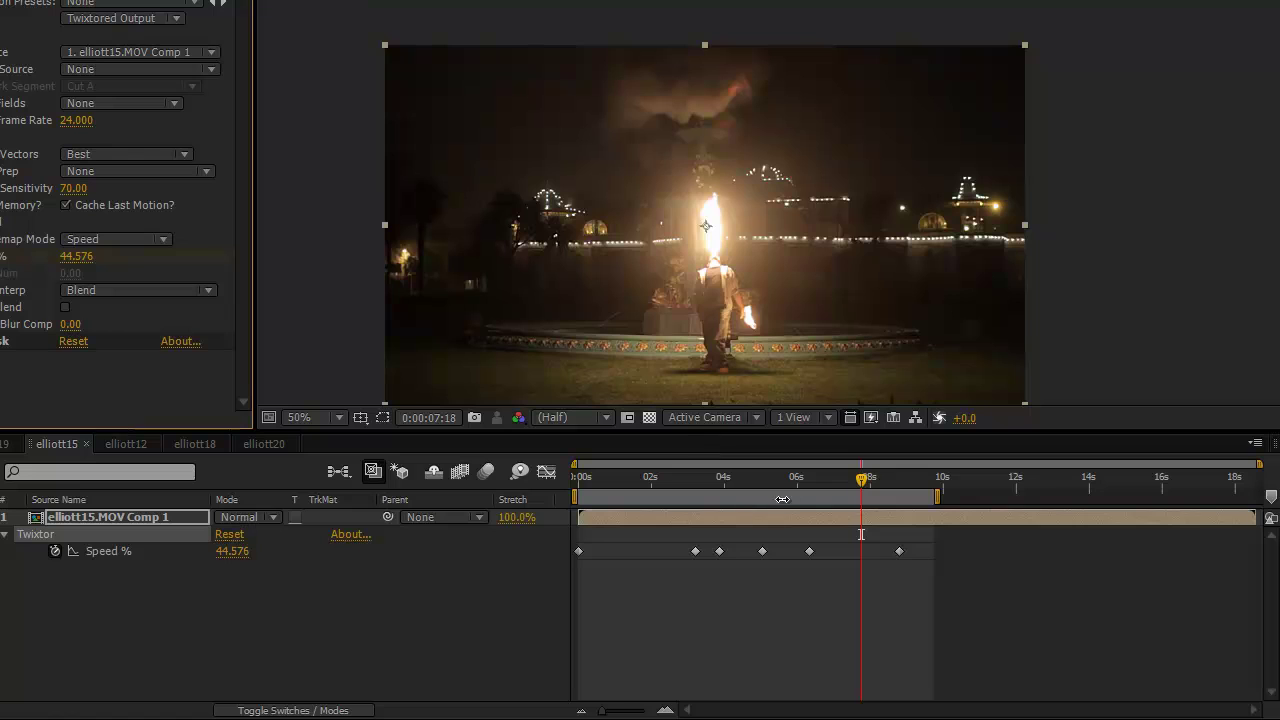
{"action": "left_click_drag", "start_coordinate": [813, 488], "coordinate": [735, 483]}
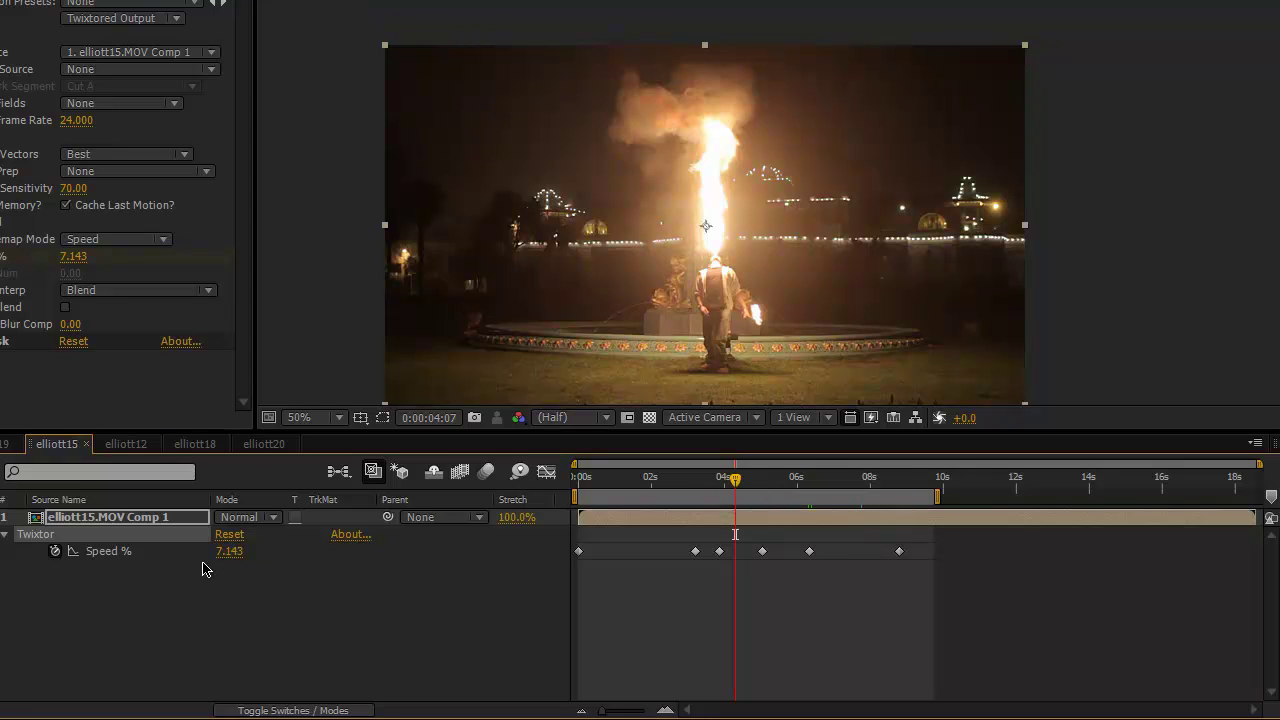
{"action": "left_click", "coordinate": [247, 444]}
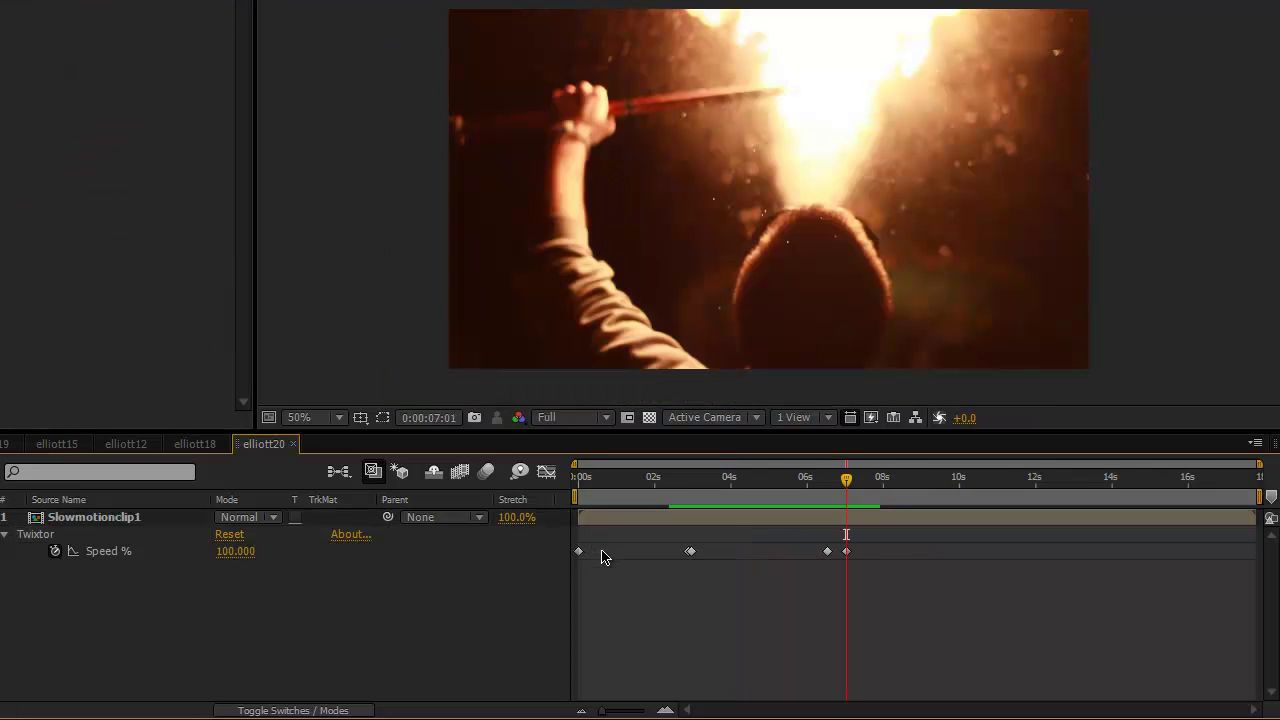
{"action": "left_click_drag", "start_coordinate": [846, 479], "coordinate": [824, 488]}
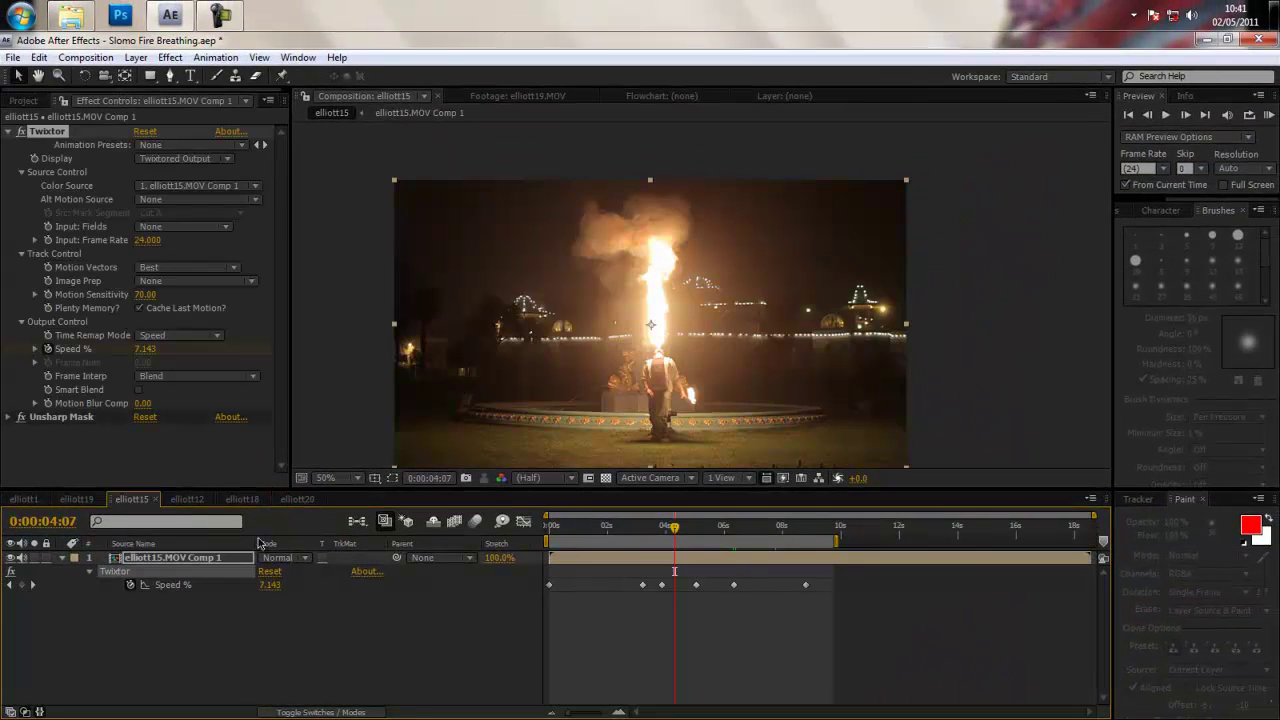
{"action": "scroll", "coordinate": [690, 290], "scroll_direction": "up", "scroll_amount": 2}
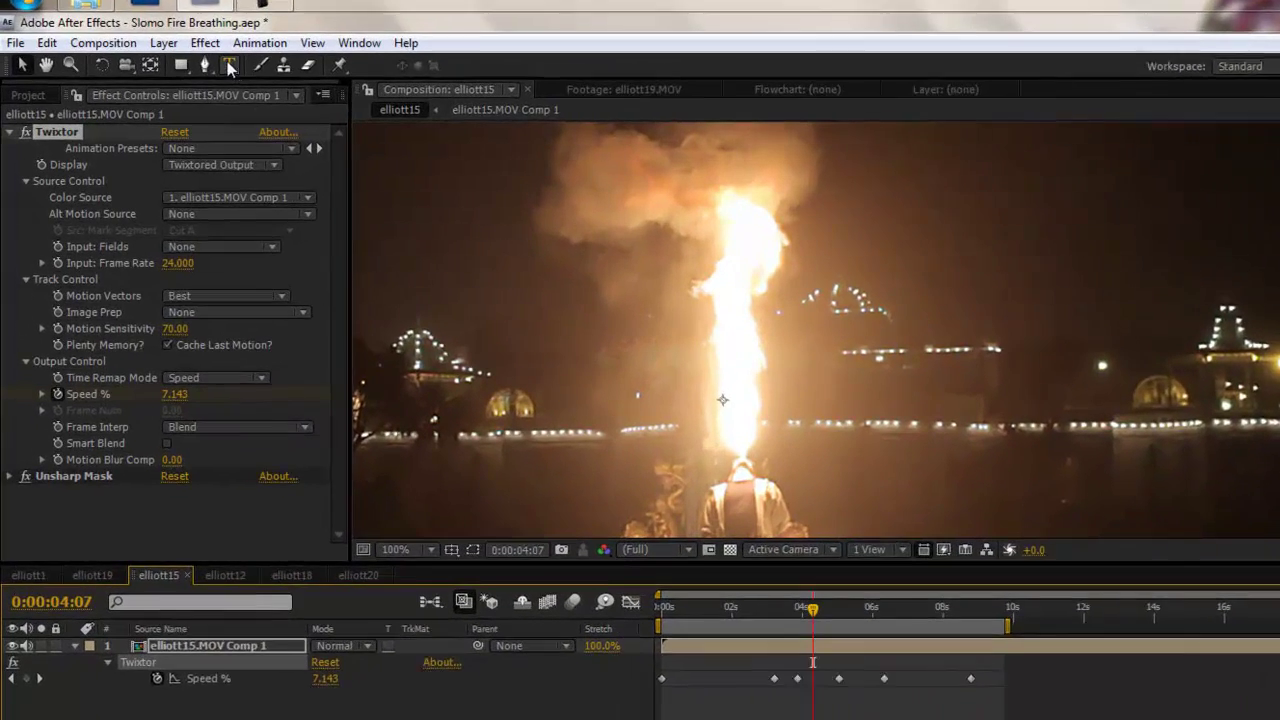
{"action": "left_click", "coordinate": [204, 64]}
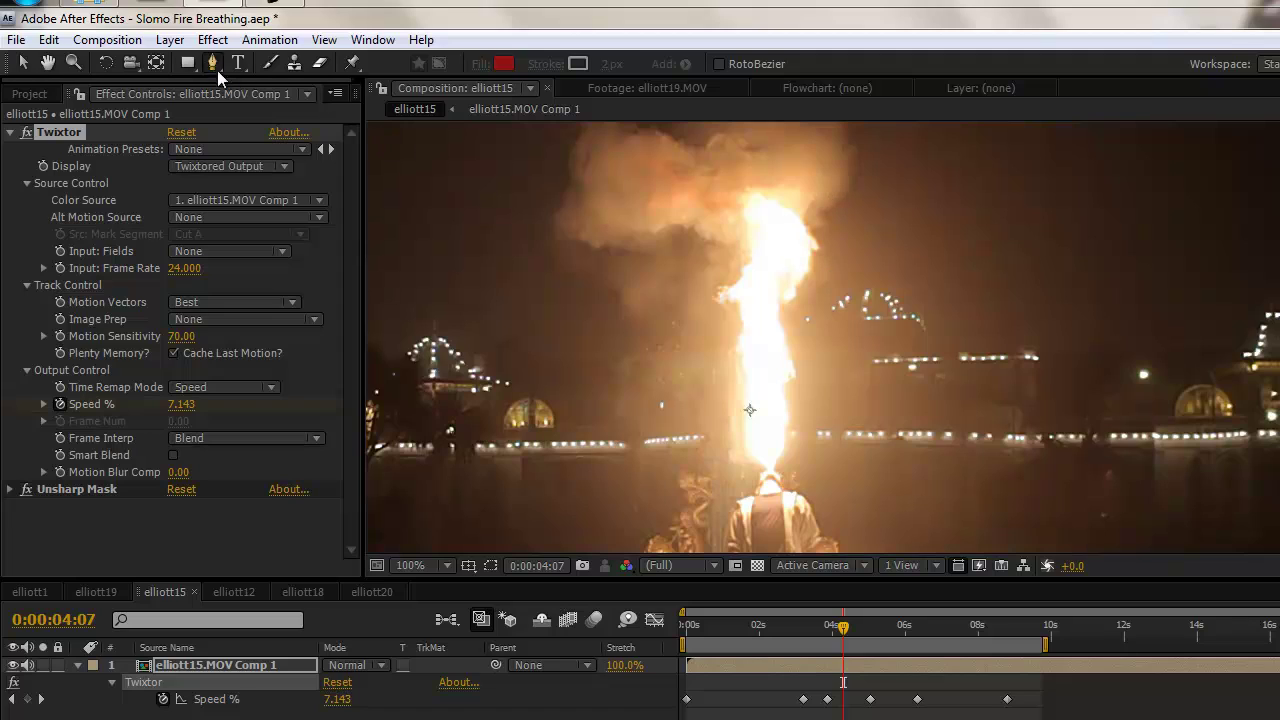
{"action": "key", "text": "v"}
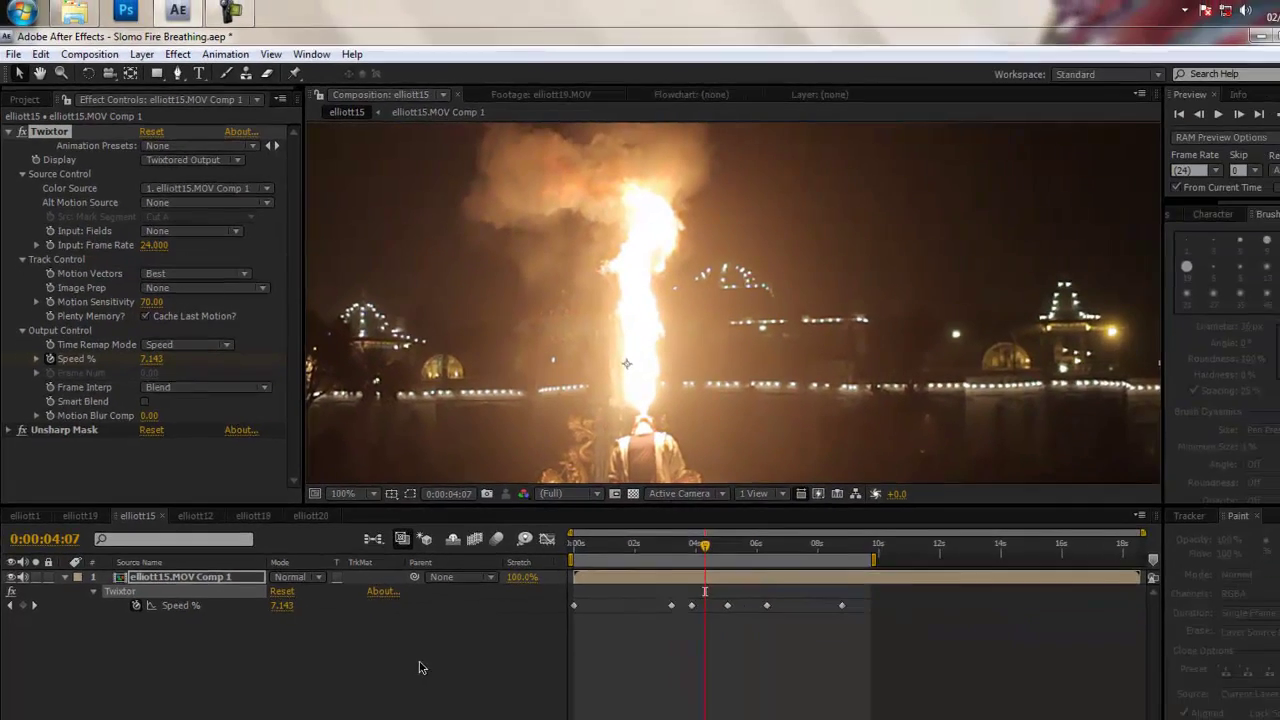
{"action": "scroll", "coordinate": [838, 430], "scroll_direction": "down", "scroll_amount": 2}
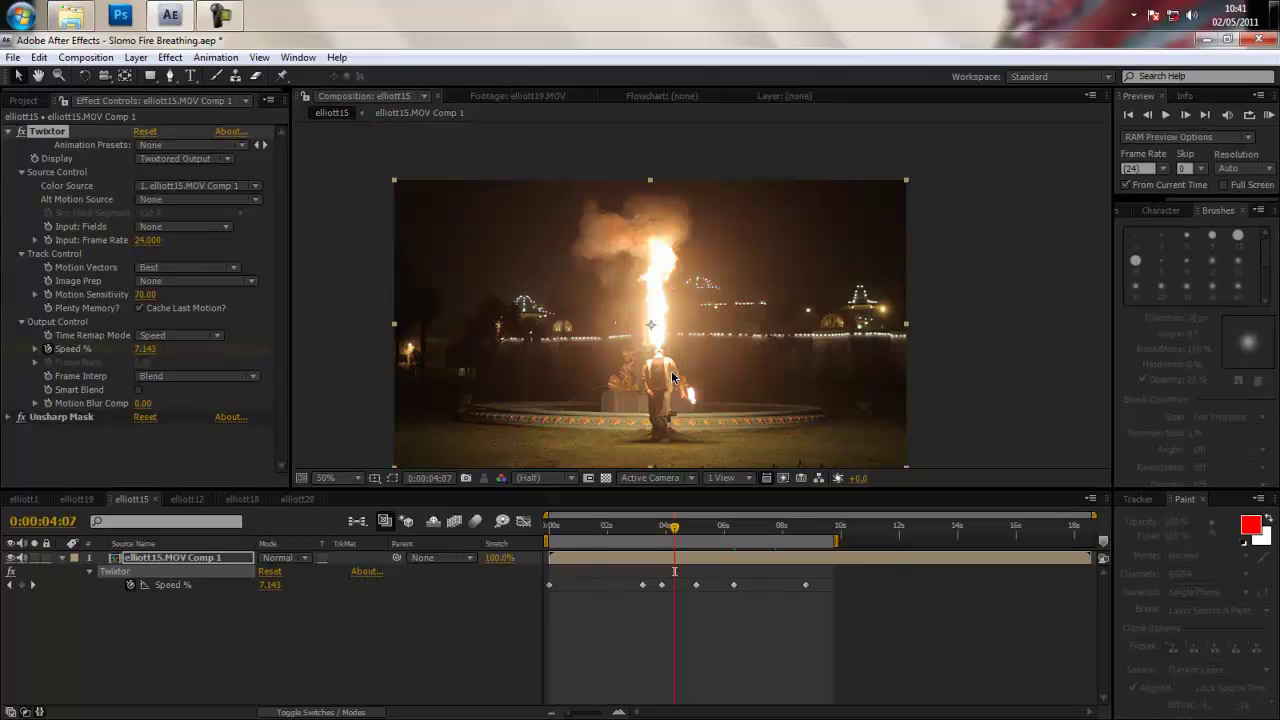